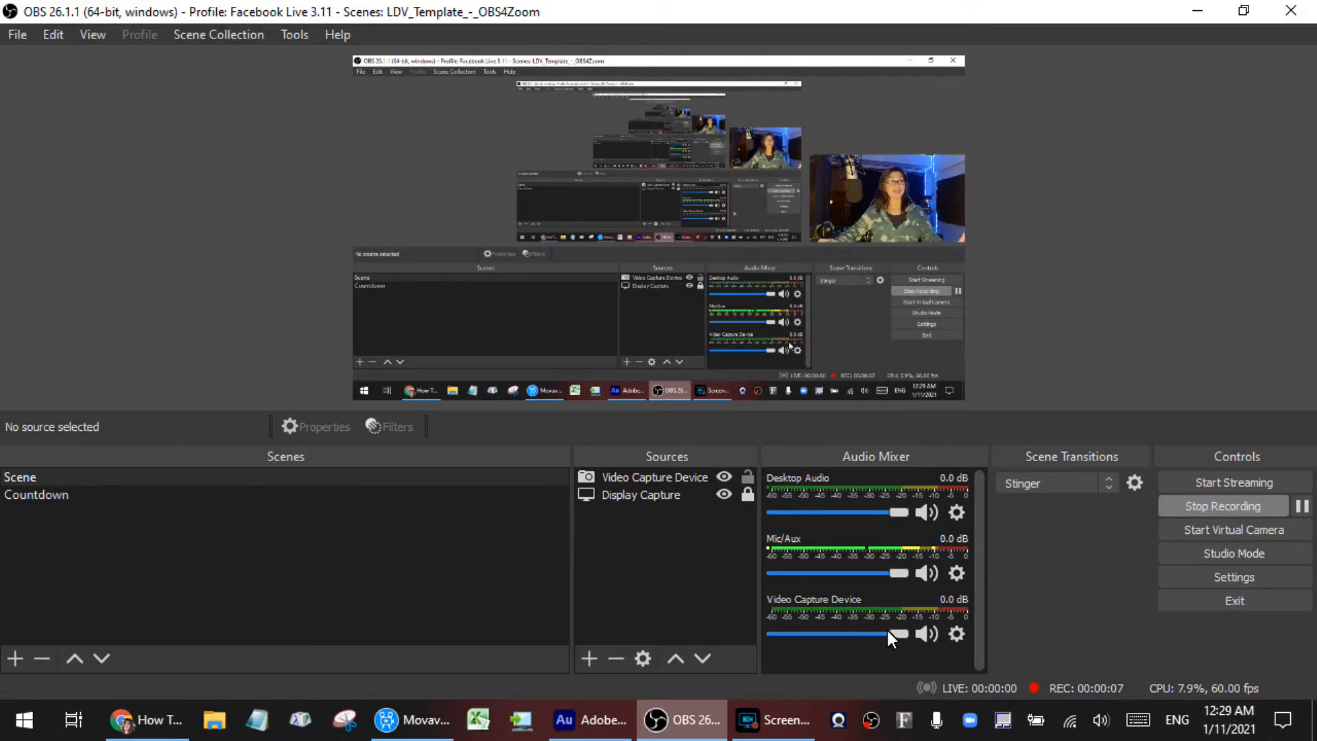
Step: Widen the Sources area and add a new Media Source with its default name to the scene
drag(572, 553, 380, 591)
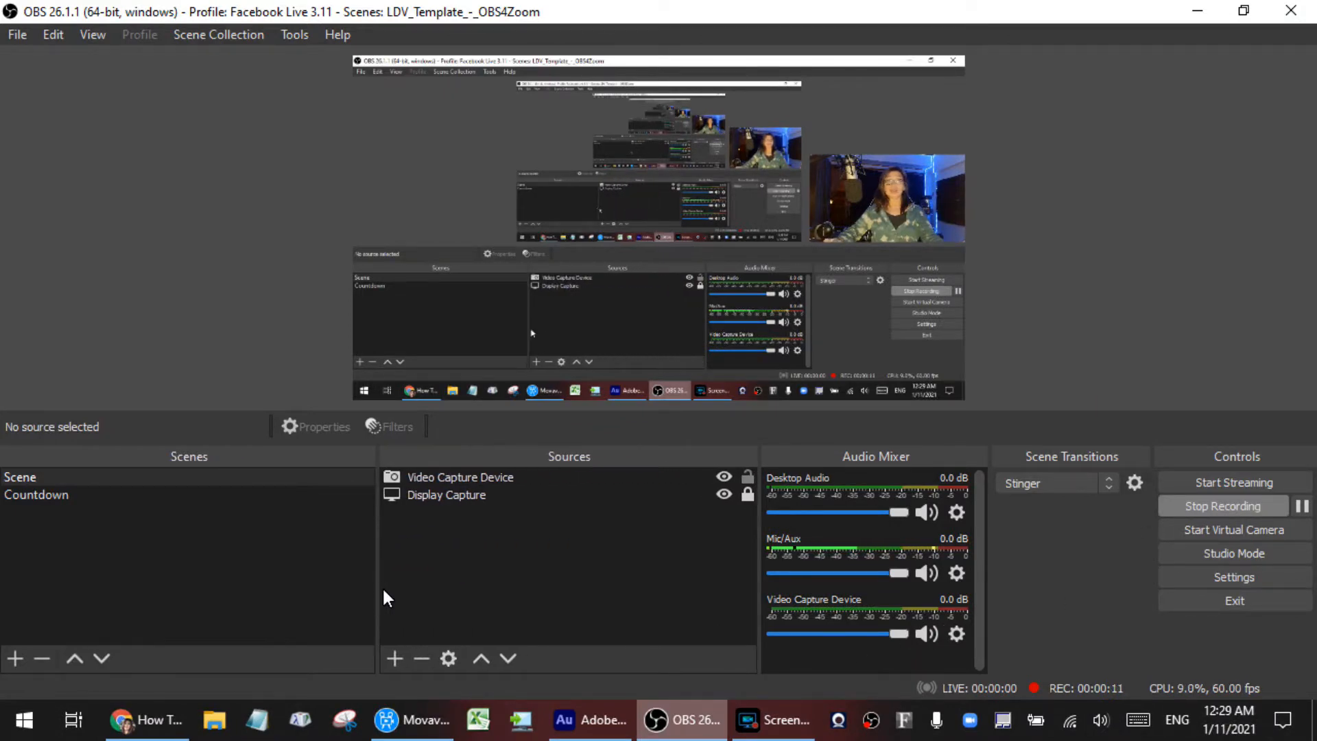
click(395, 658)
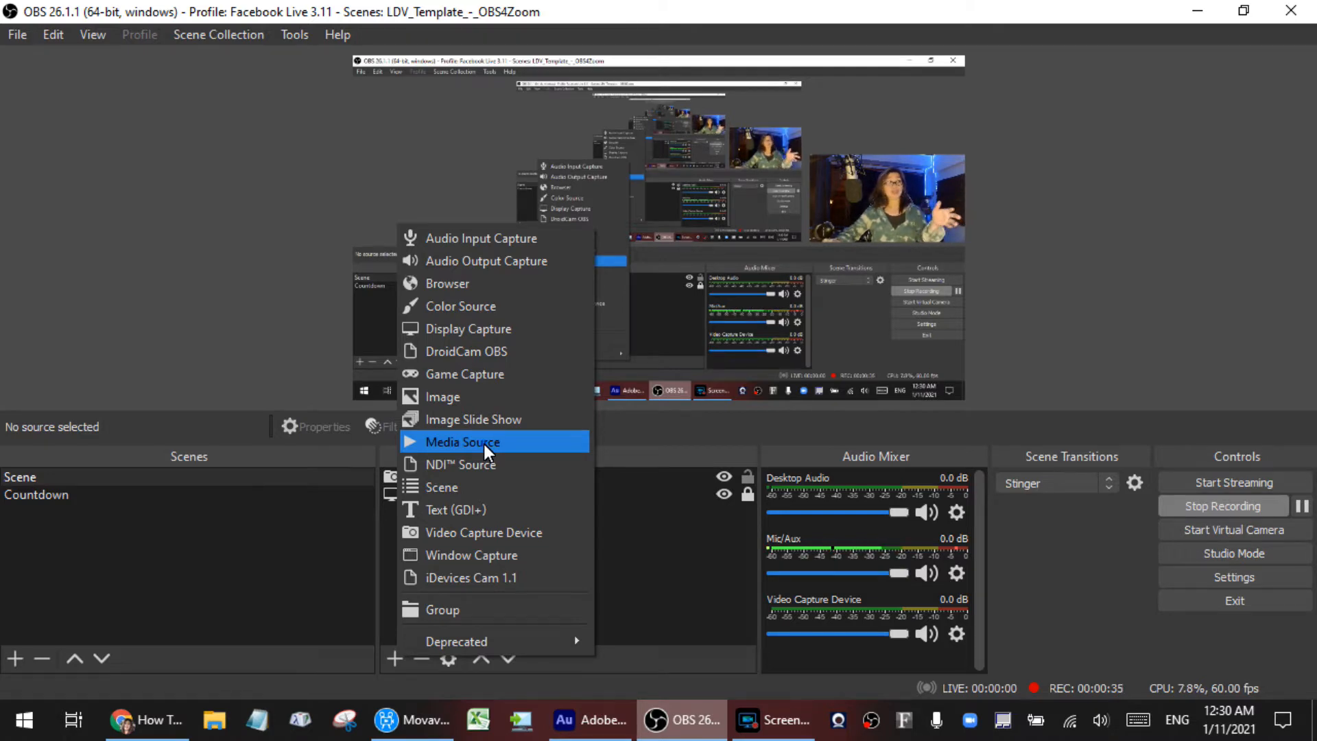
click(484, 444)
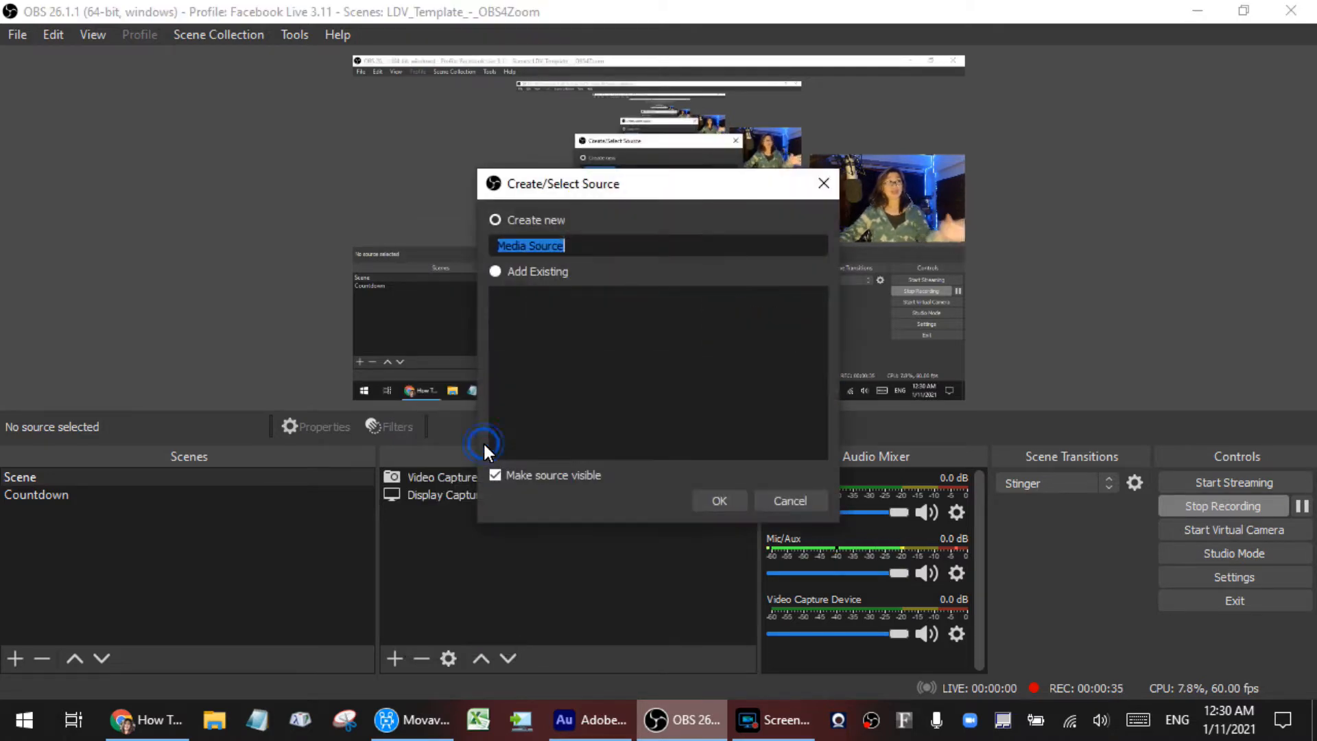
click(715, 501)
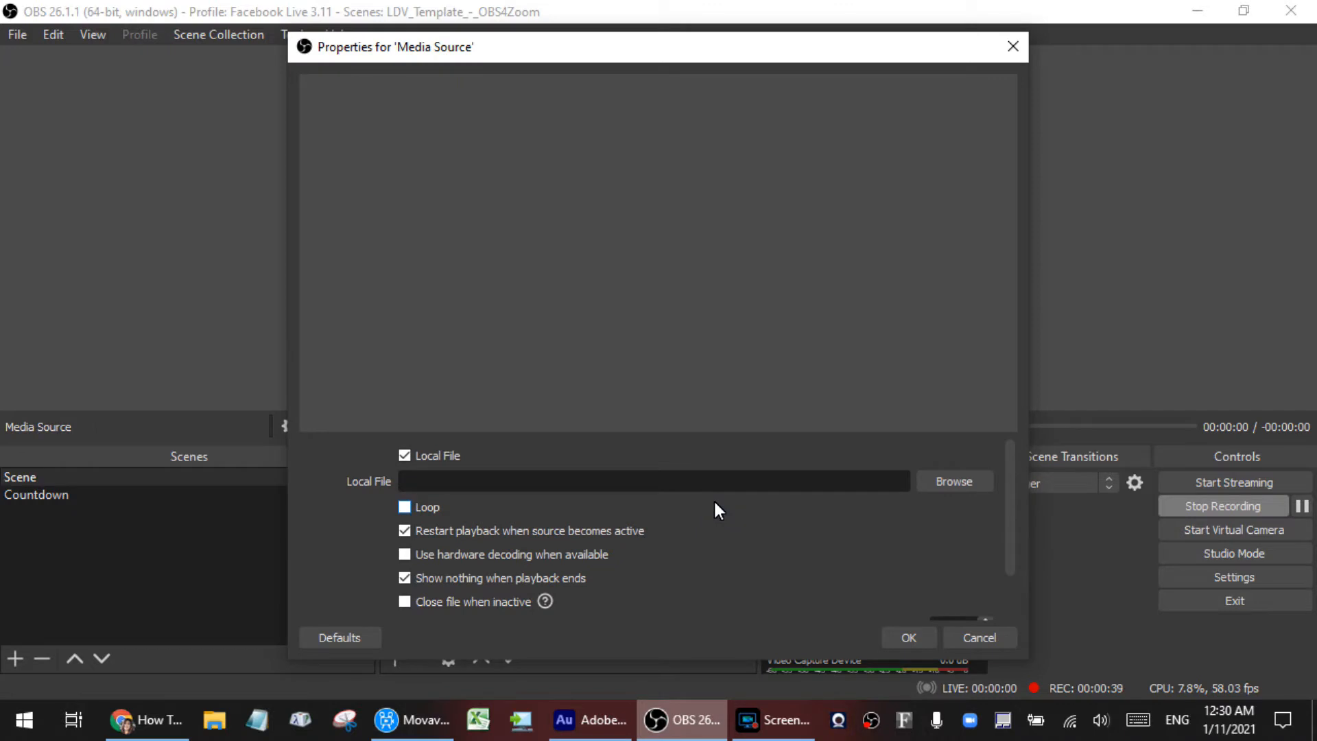
Step: Load "Untitled Project - Stardust Viz - Final.mp4" from the Videos folder as the media source's local file and accept the properties
click(969, 482)
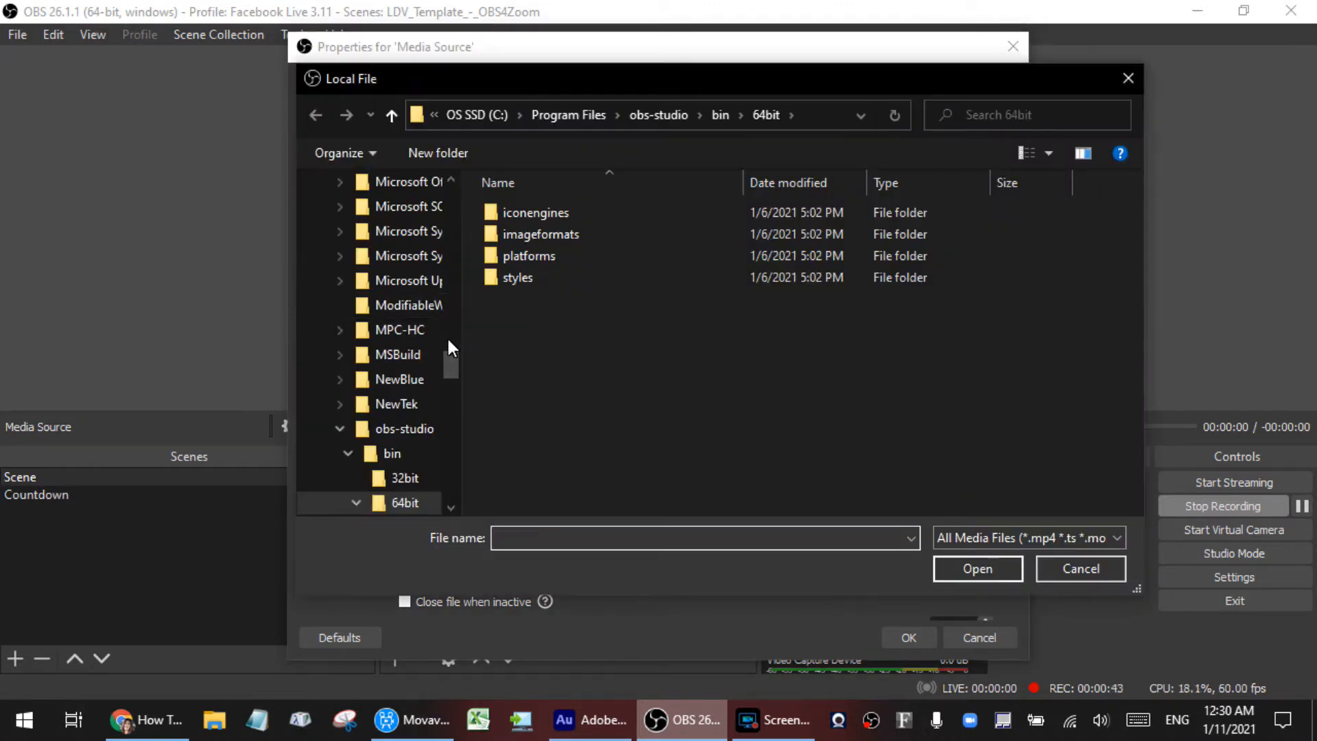
drag(446, 360, 447, 187)
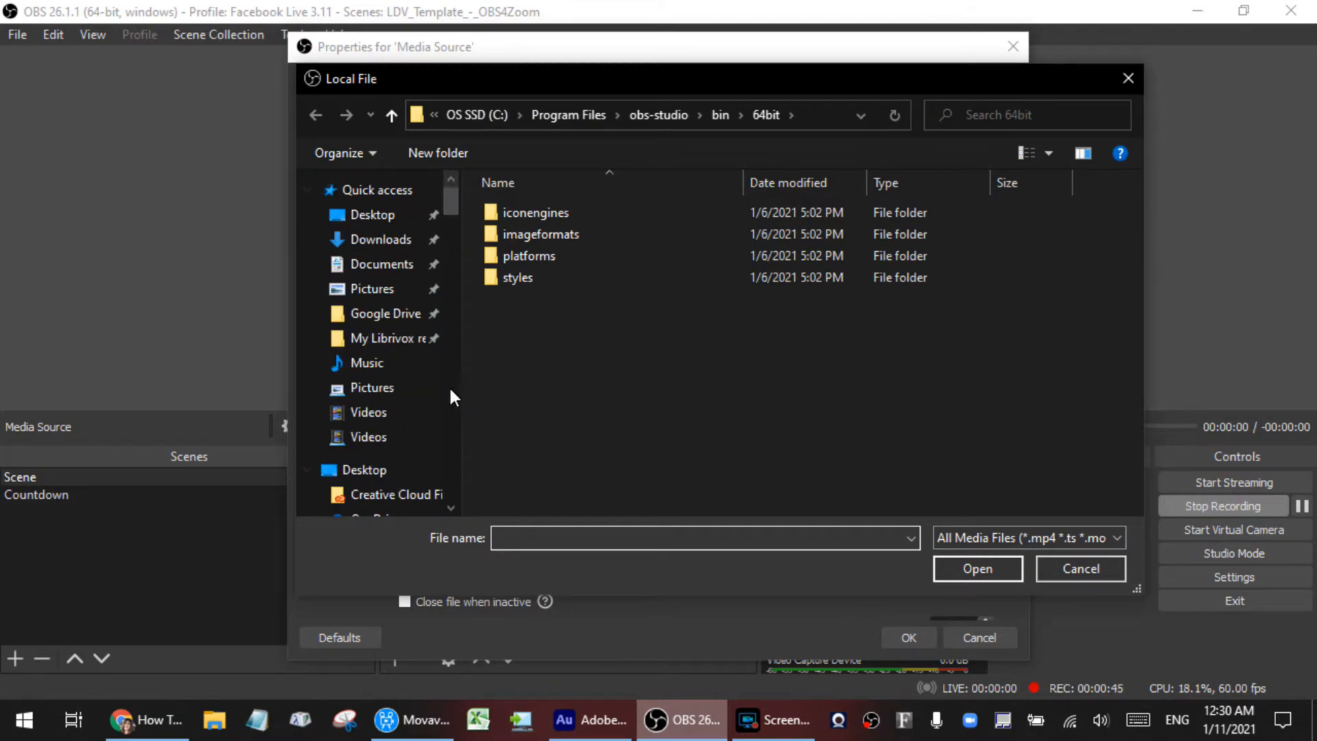
scroll(389, 409, down, 5)
scroll(908, 389, down, 10)
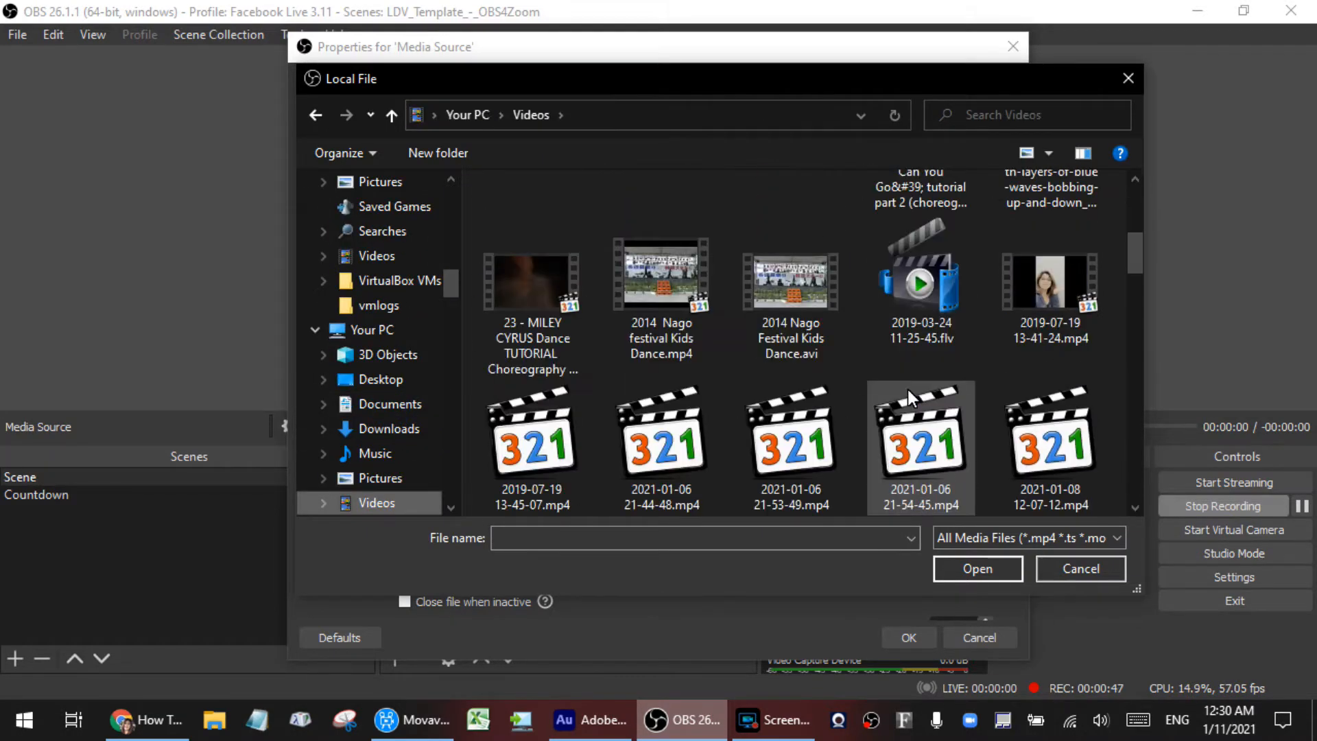
scroll(907, 389, down, 5)
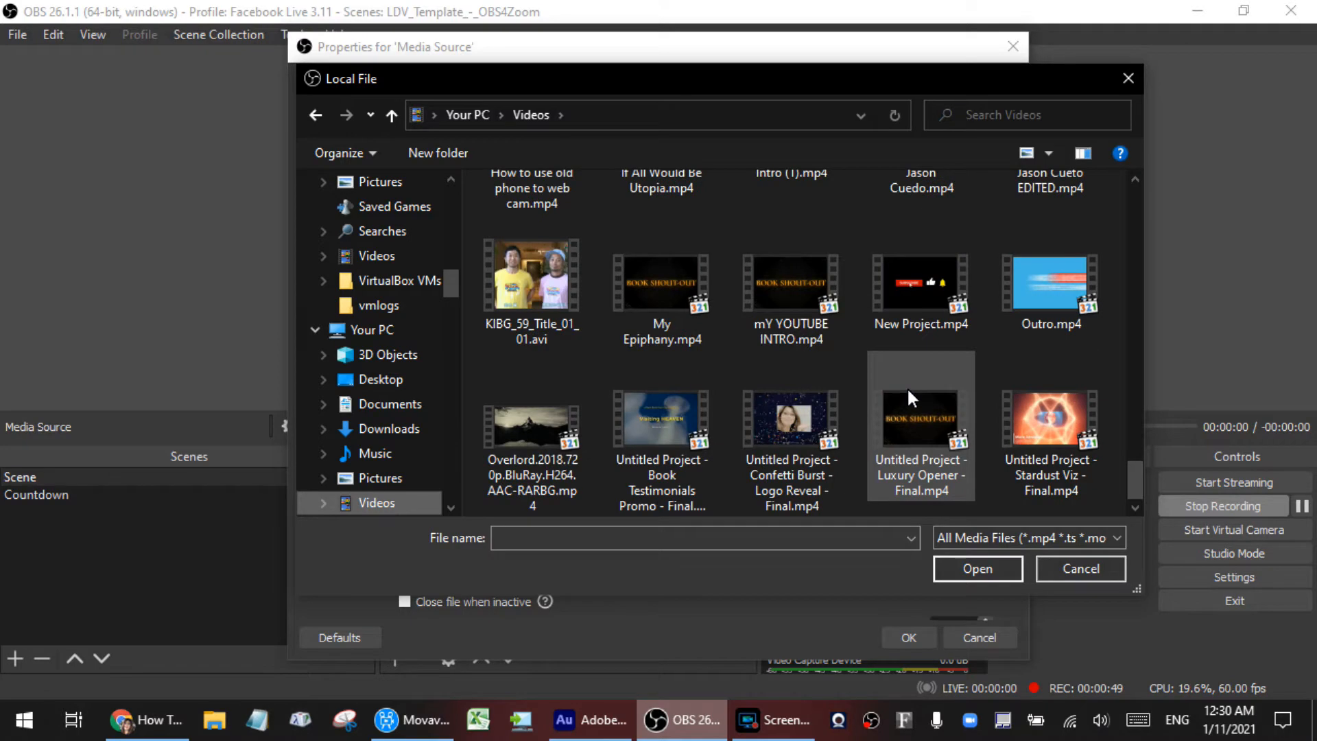
click(1015, 425)
click(983, 569)
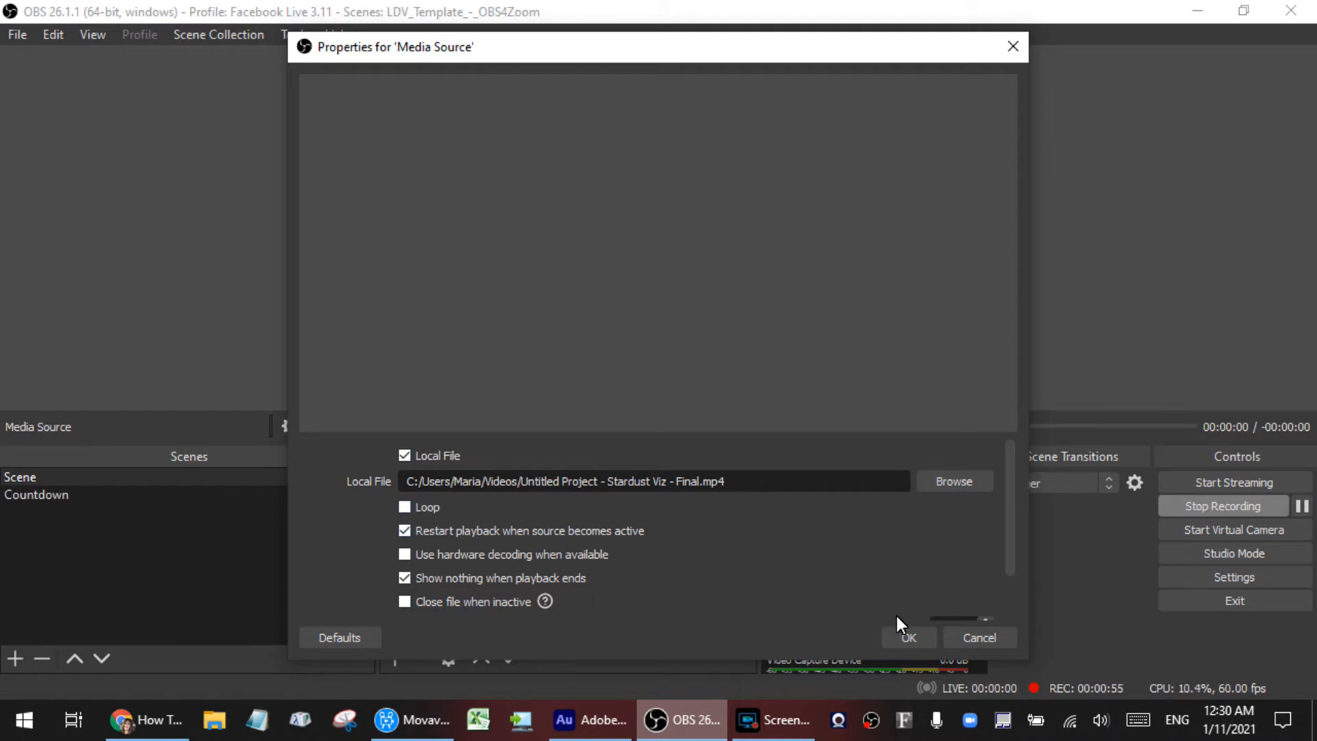
click(907, 638)
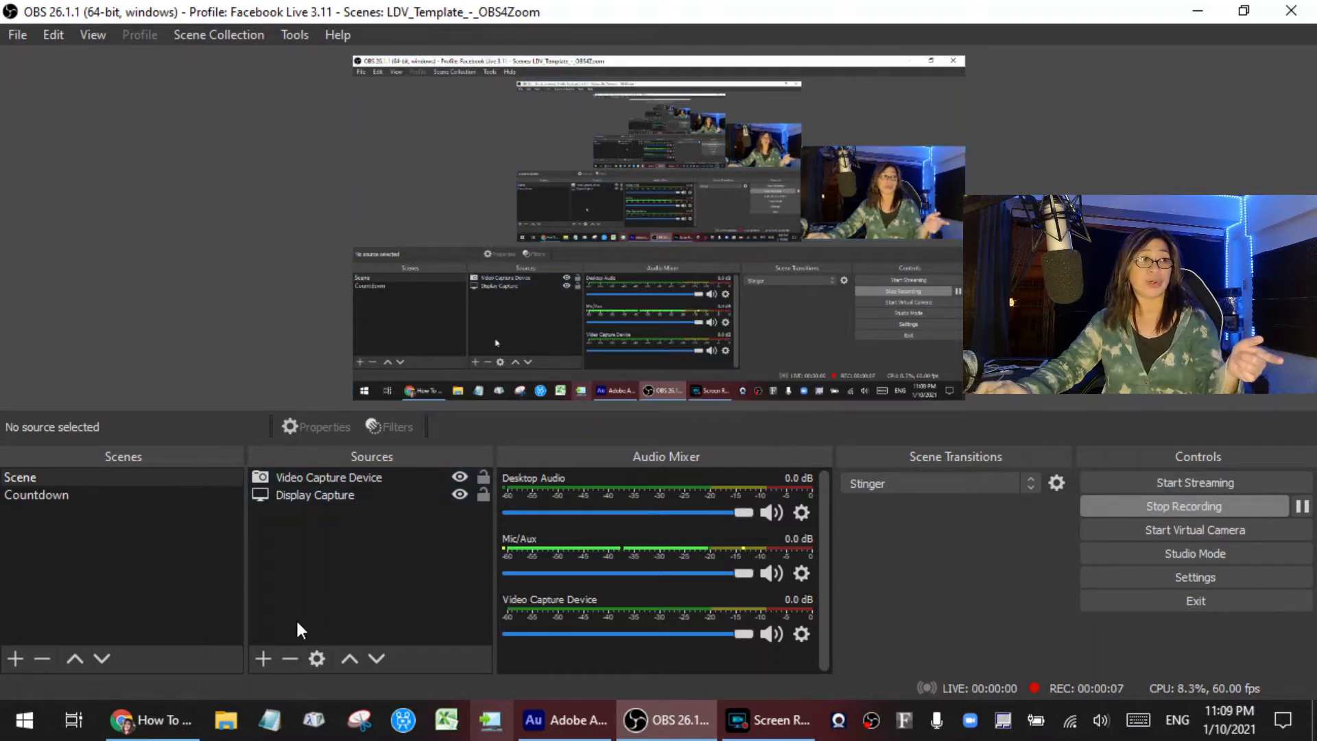
Step: Add a new Text (GDI+) source reading the host's first name followed by "is LIVE in 1 minute"
click(263, 658)
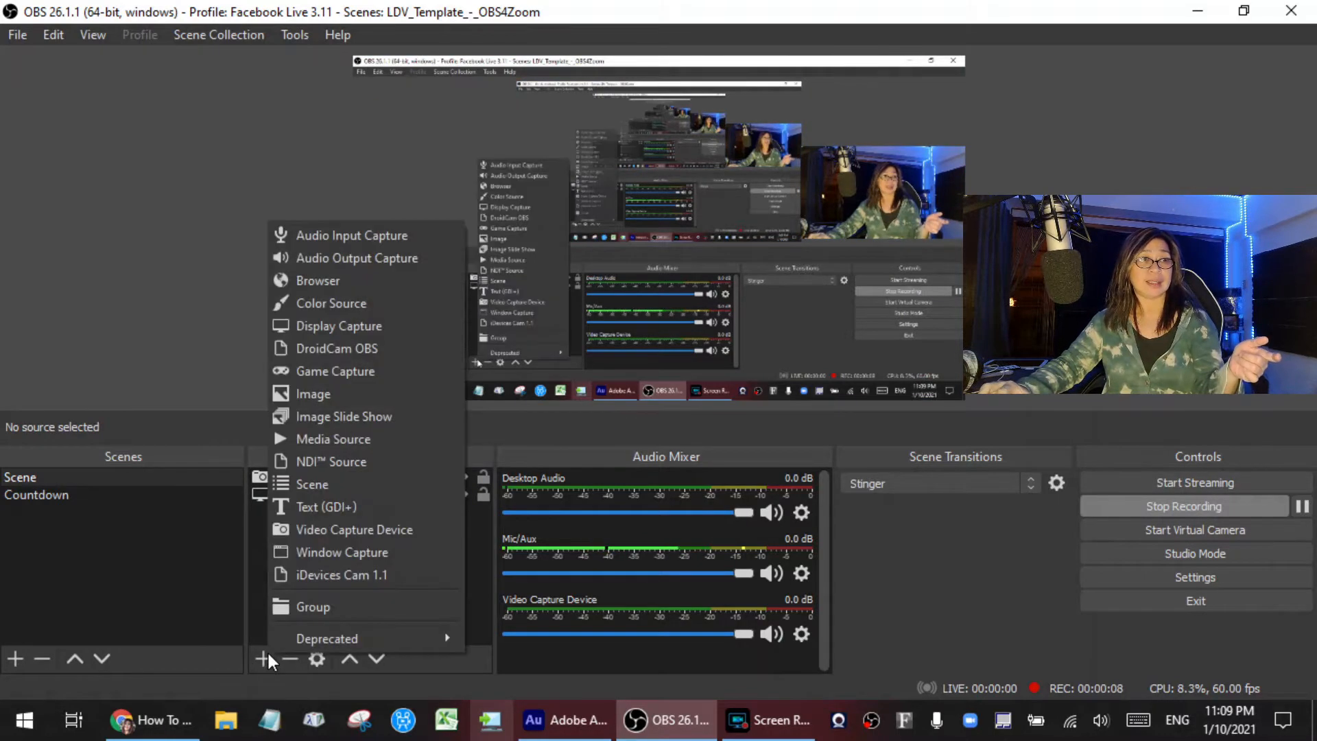
click(323, 507)
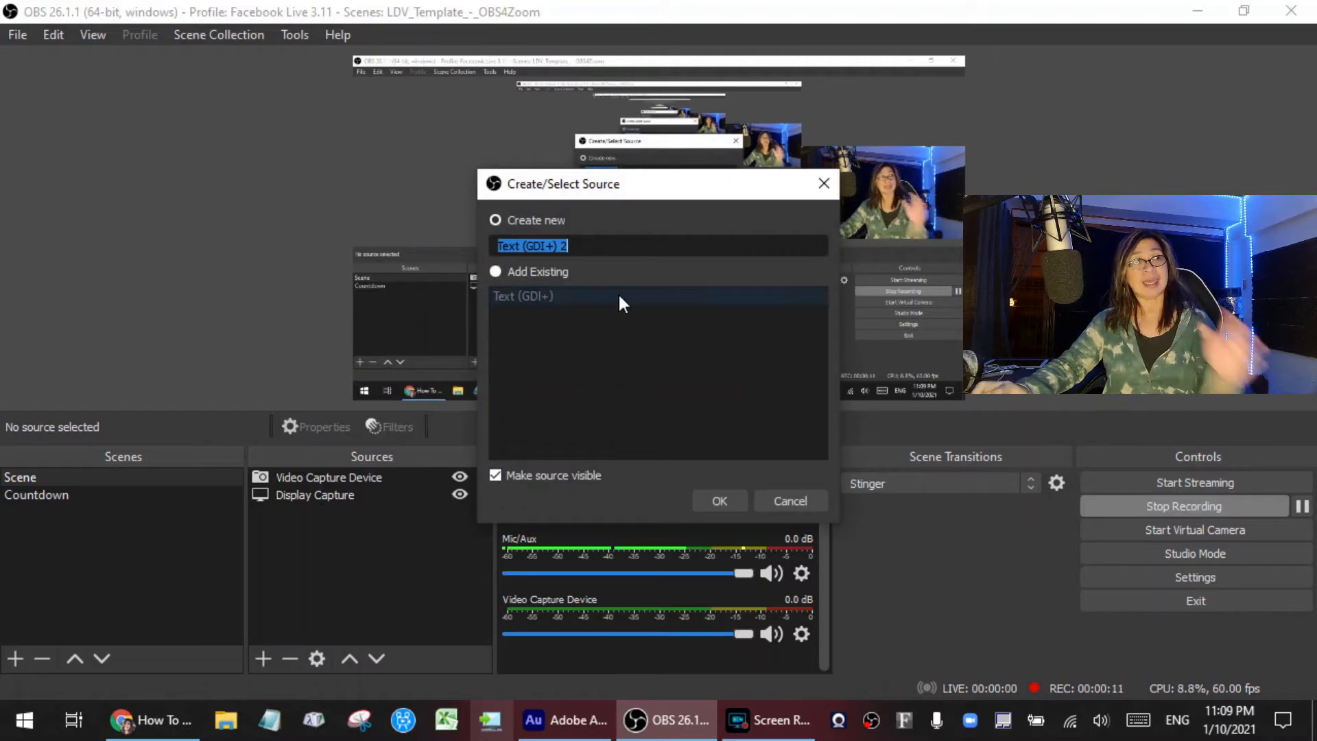
click(721, 500)
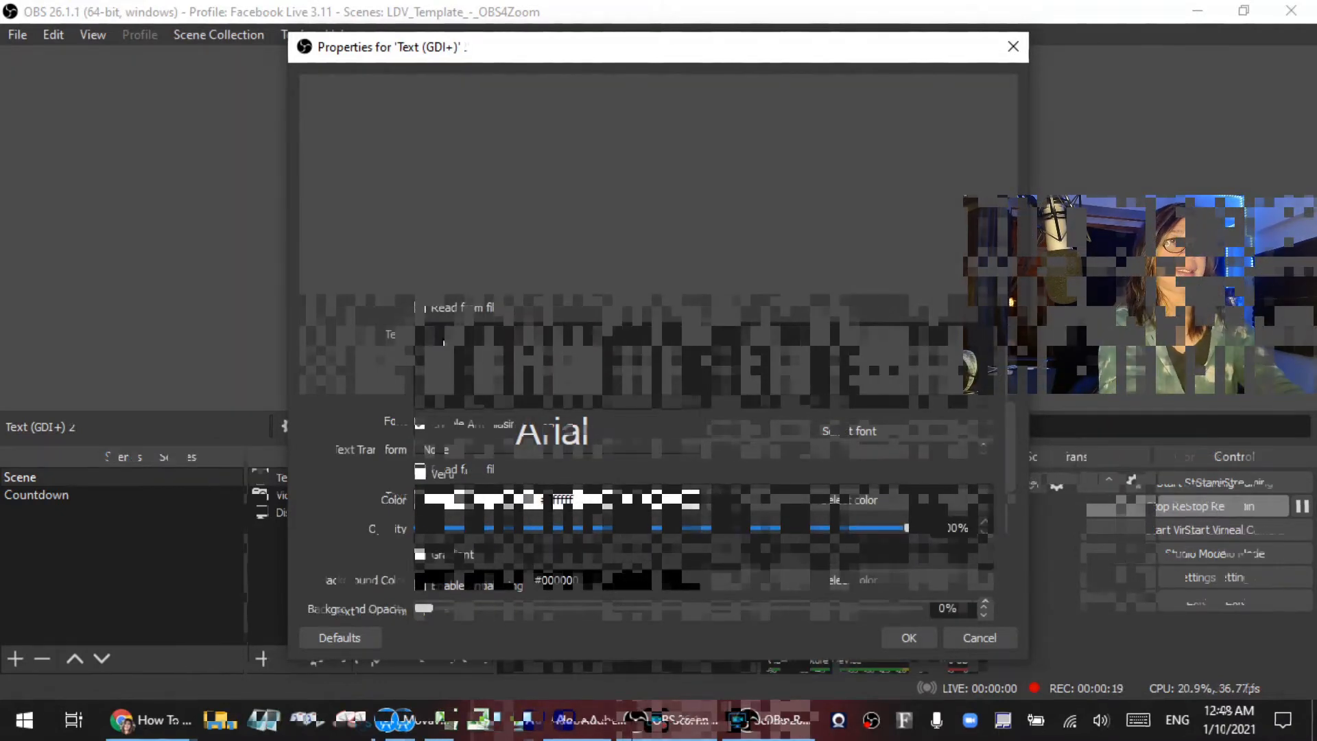
text(Maria)
text( is LIVE )
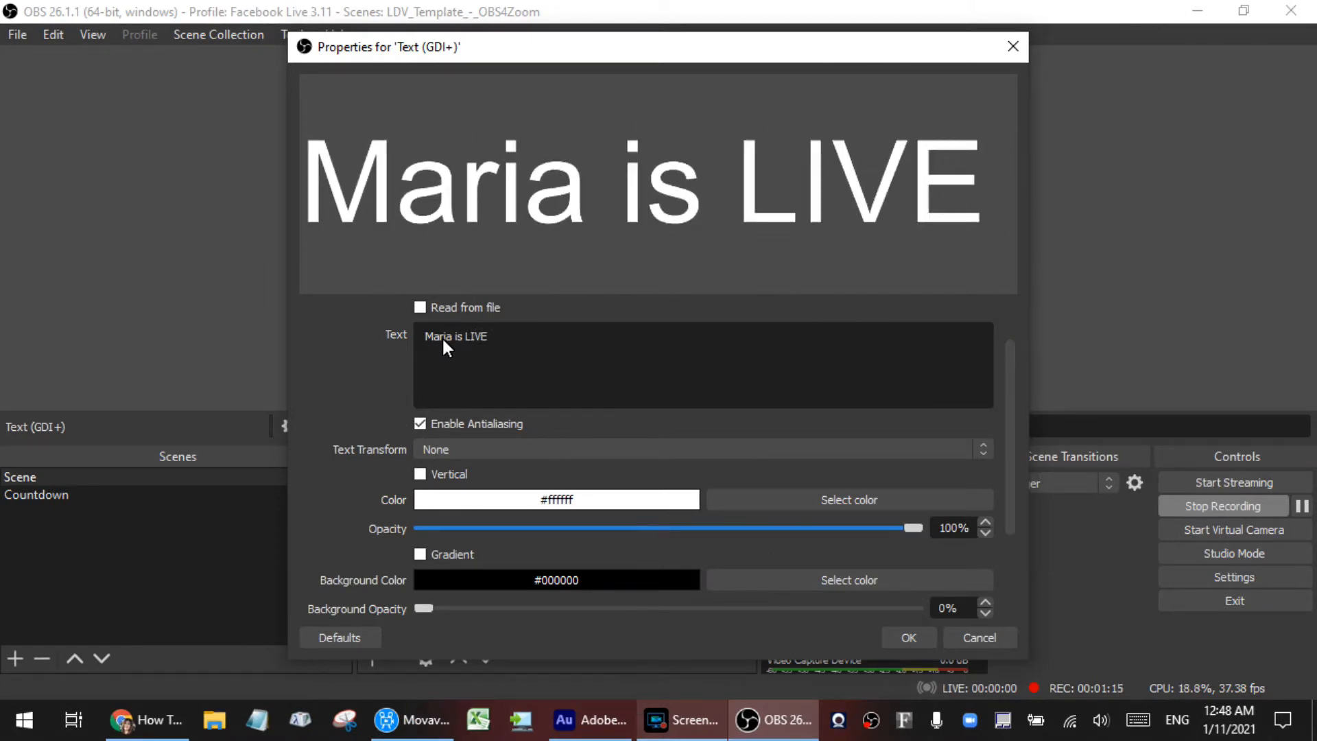
text(in 1 minute)
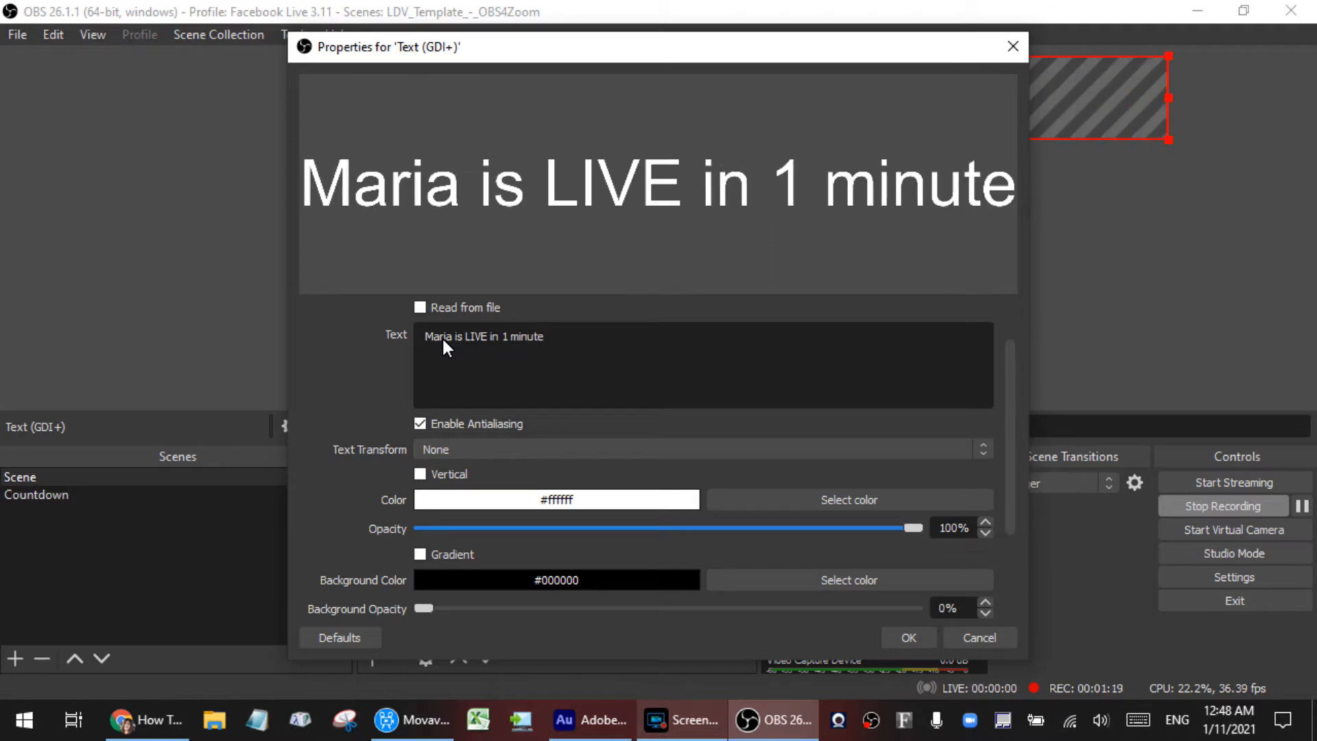
Step: Set the announcement text's font to Impact Regular
scroll(763, 401, down, 1)
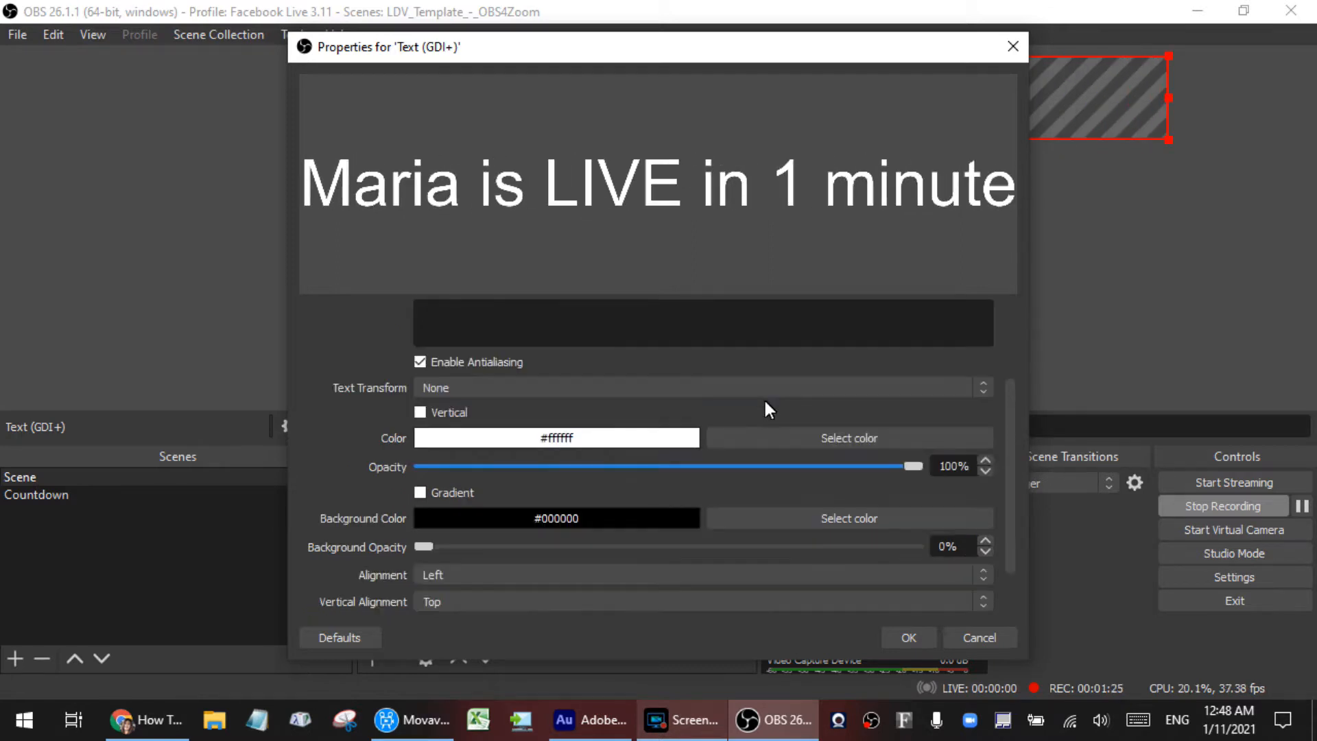
scroll(763, 398, up, 2)
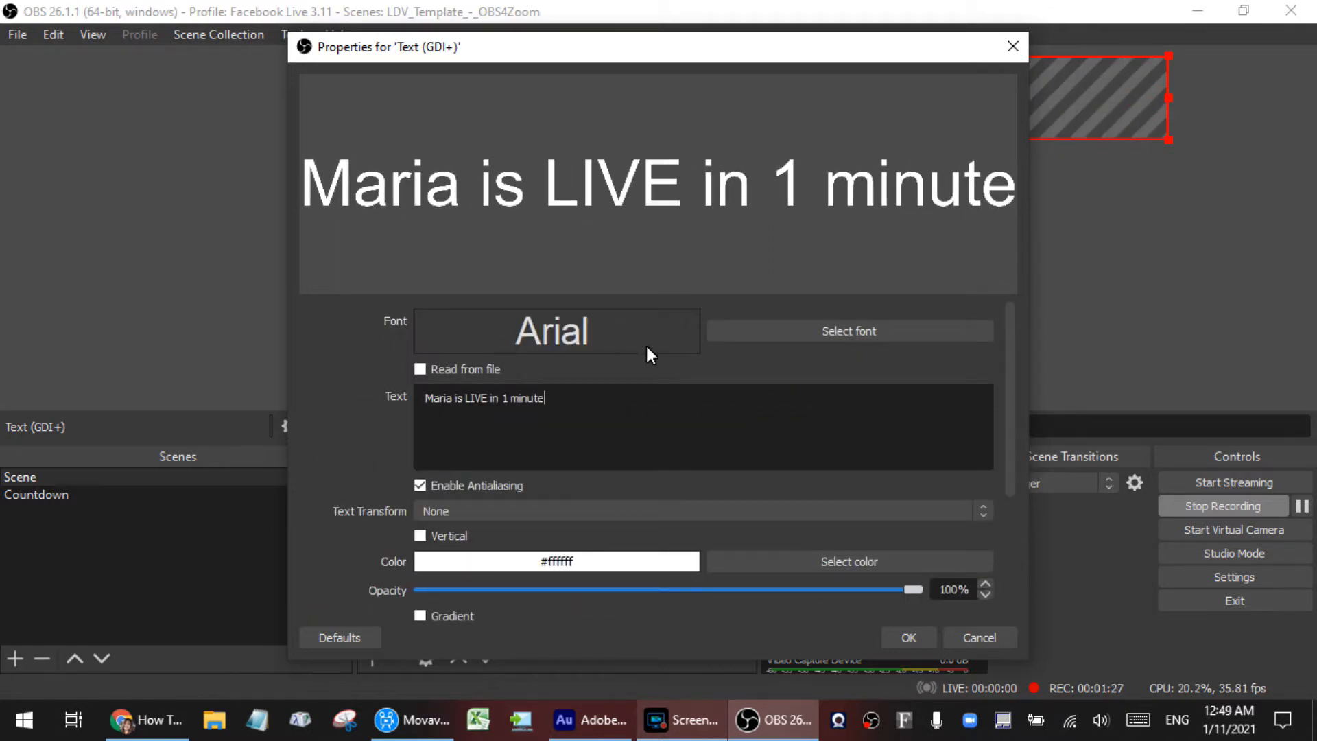
click(882, 330)
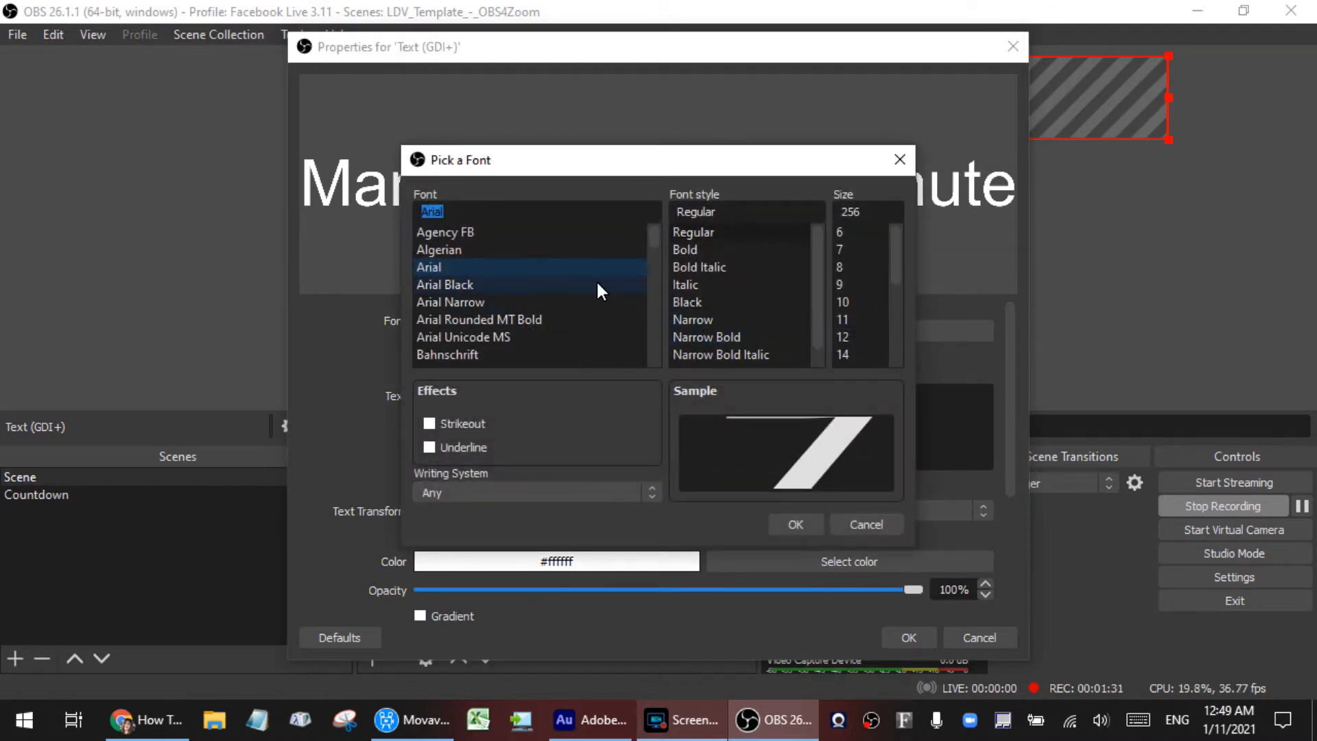
drag(651, 236, 657, 283)
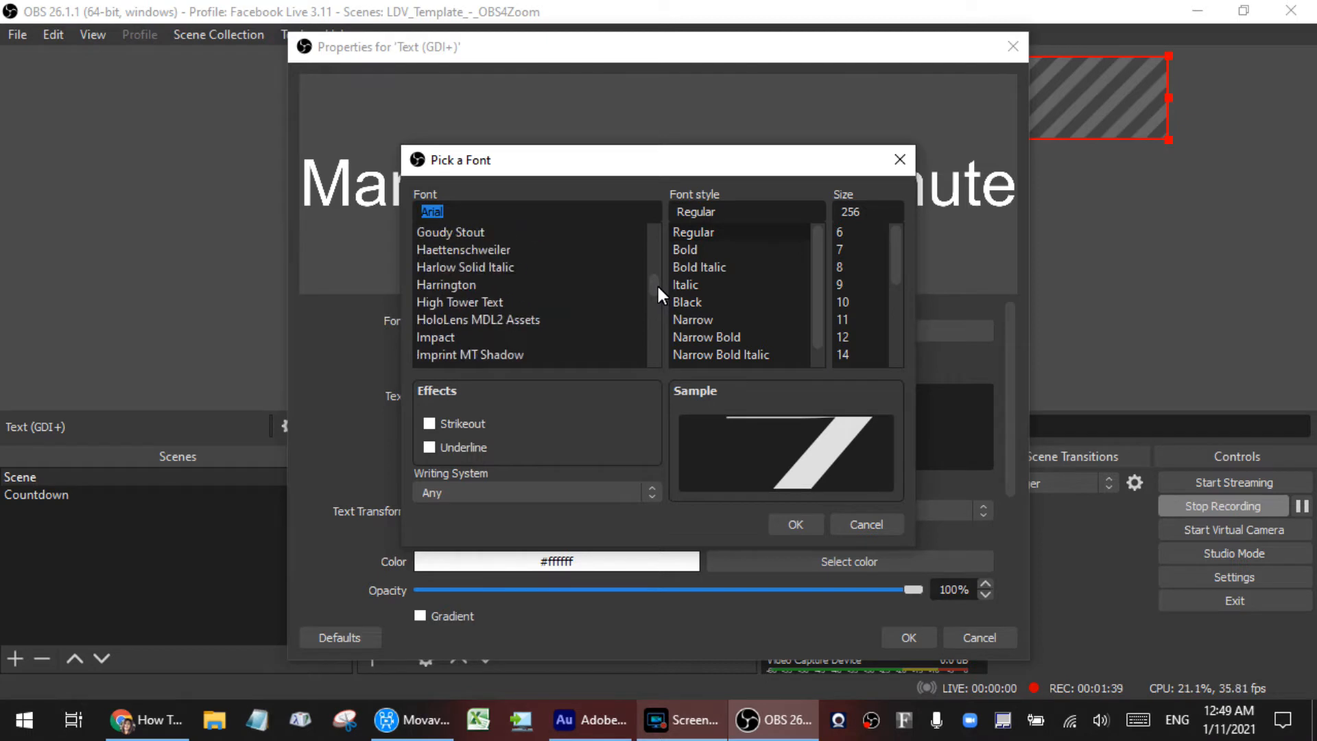
click(492, 336)
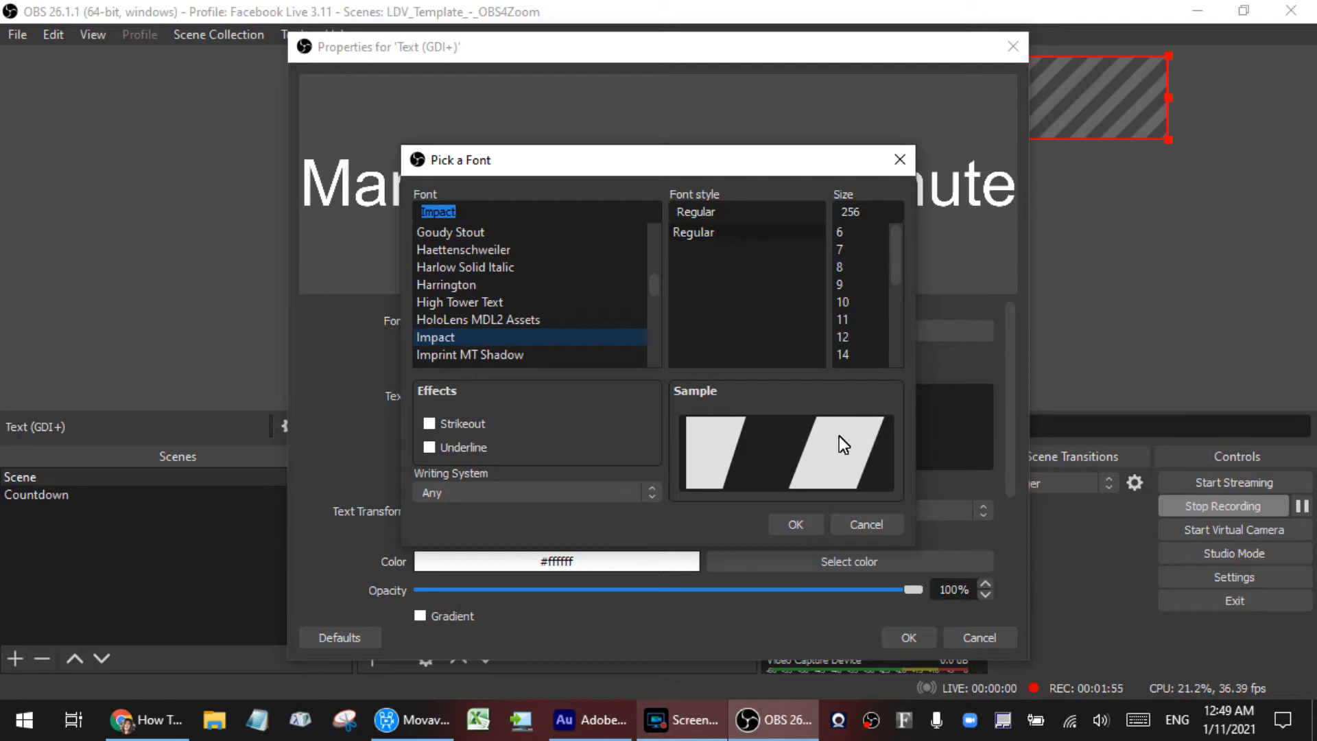
click(799, 522)
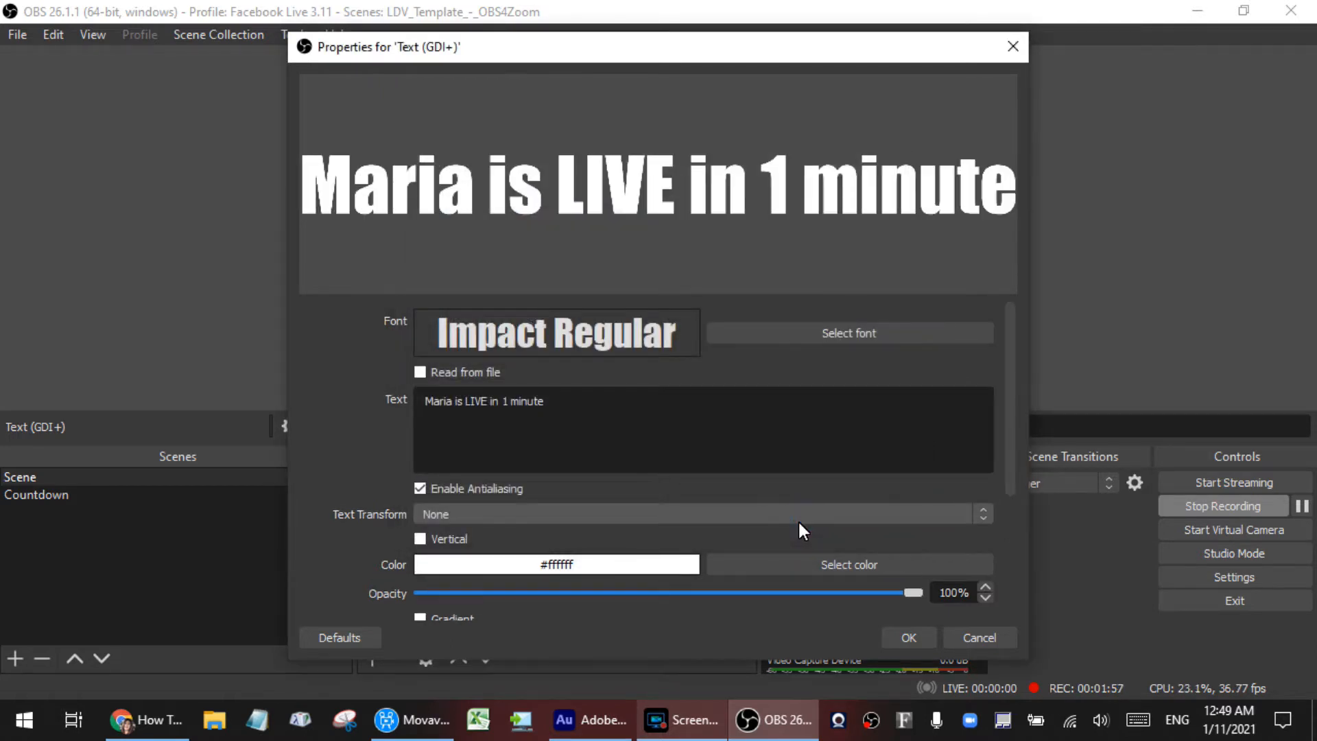
Step: Accept white (#ffffff) as the text colour and black (#000000) as the background colour
scroll(799, 524, down, 1)
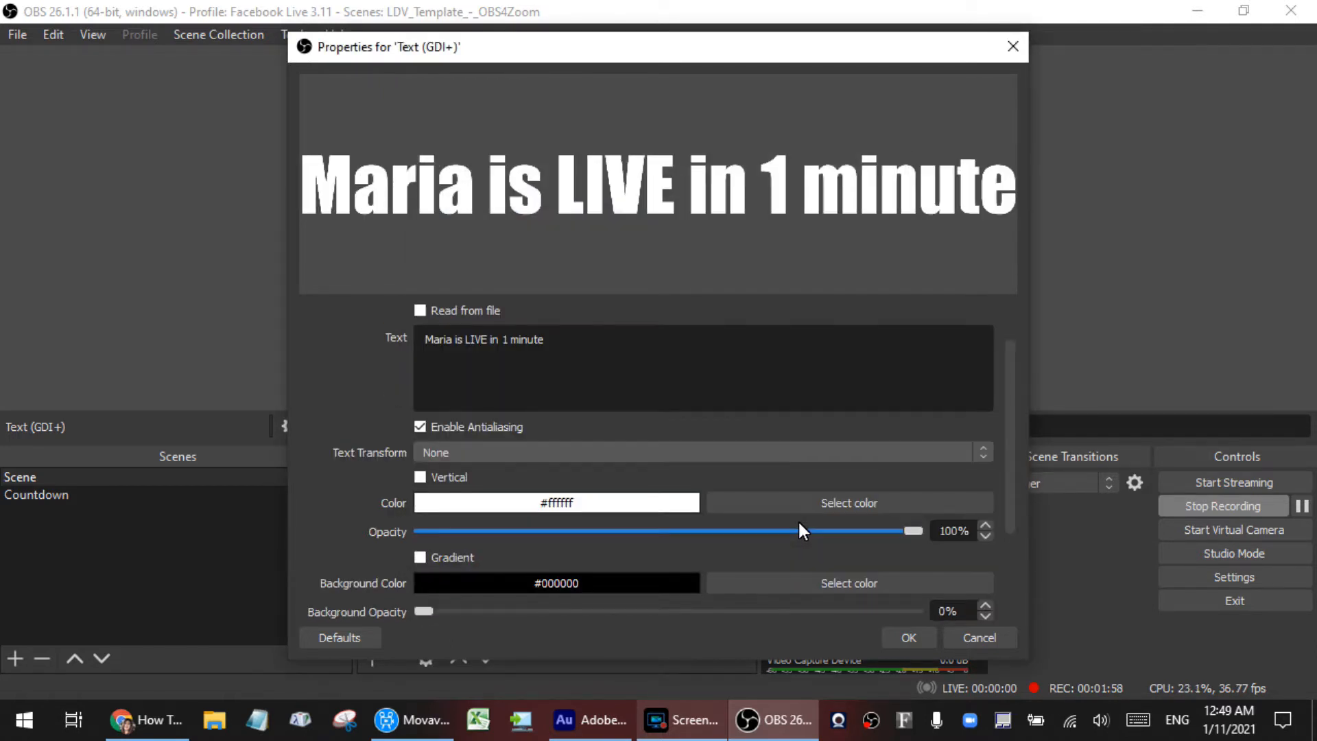
click(838, 505)
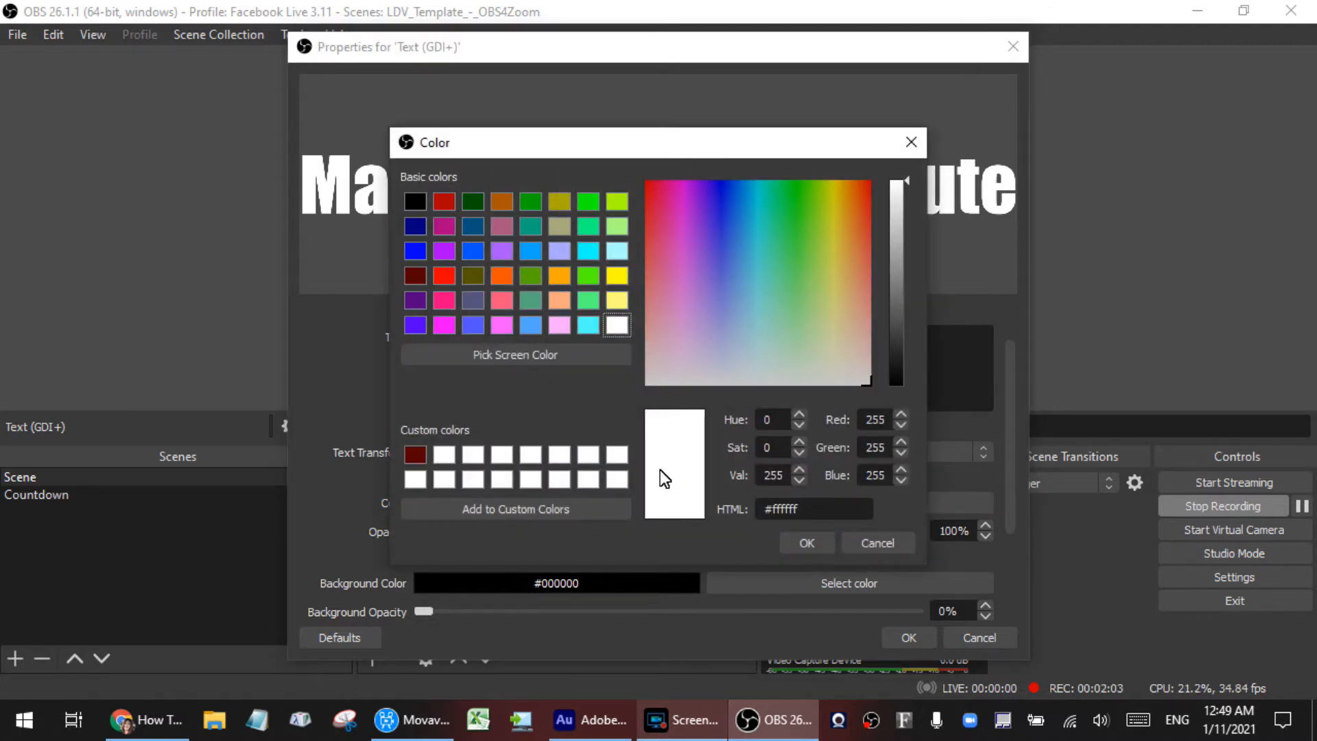
click(807, 543)
scroll(813, 522, down, 2)
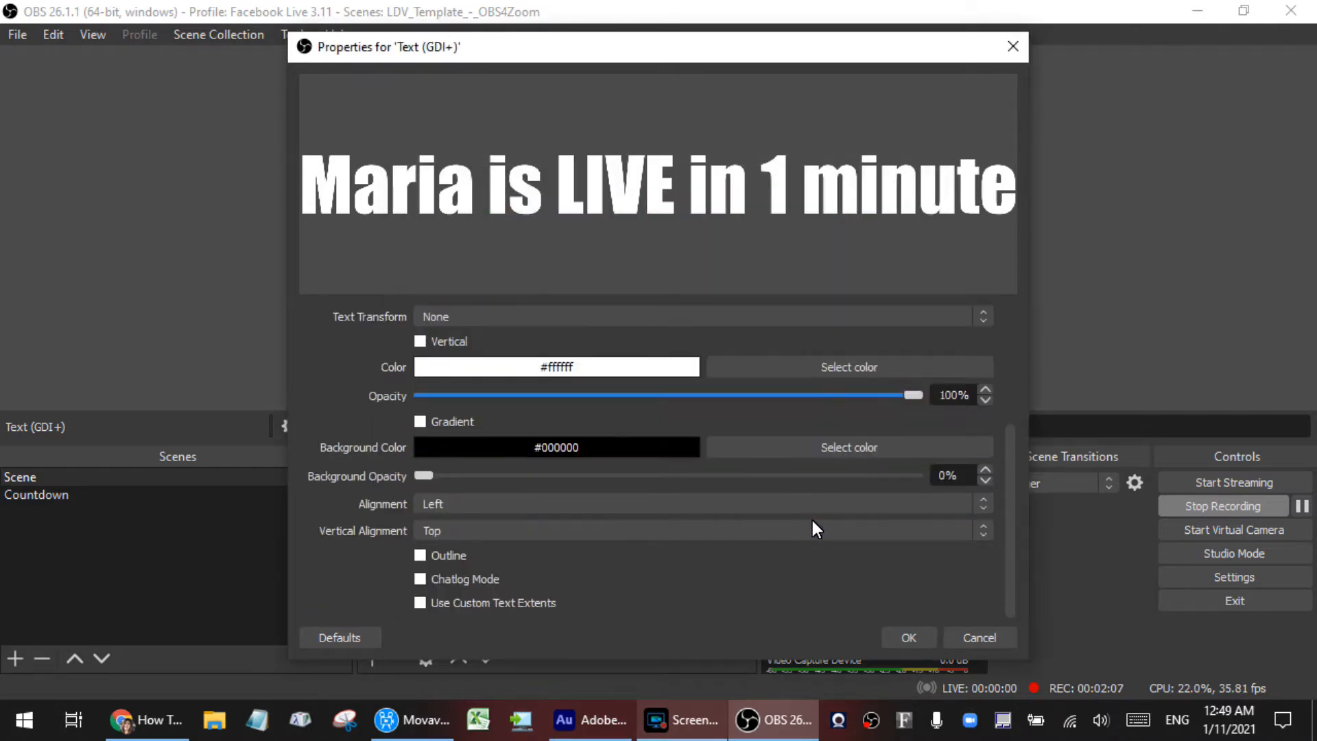
click(846, 450)
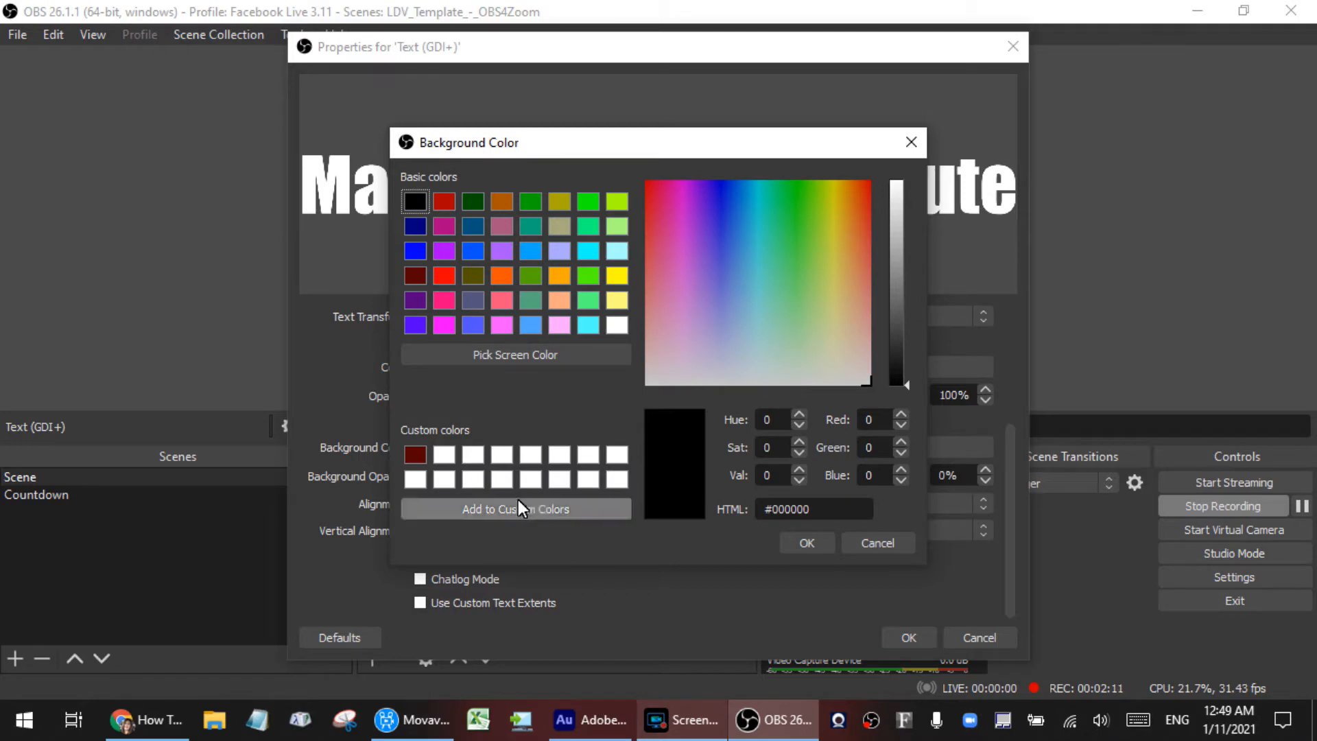
click(807, 542)
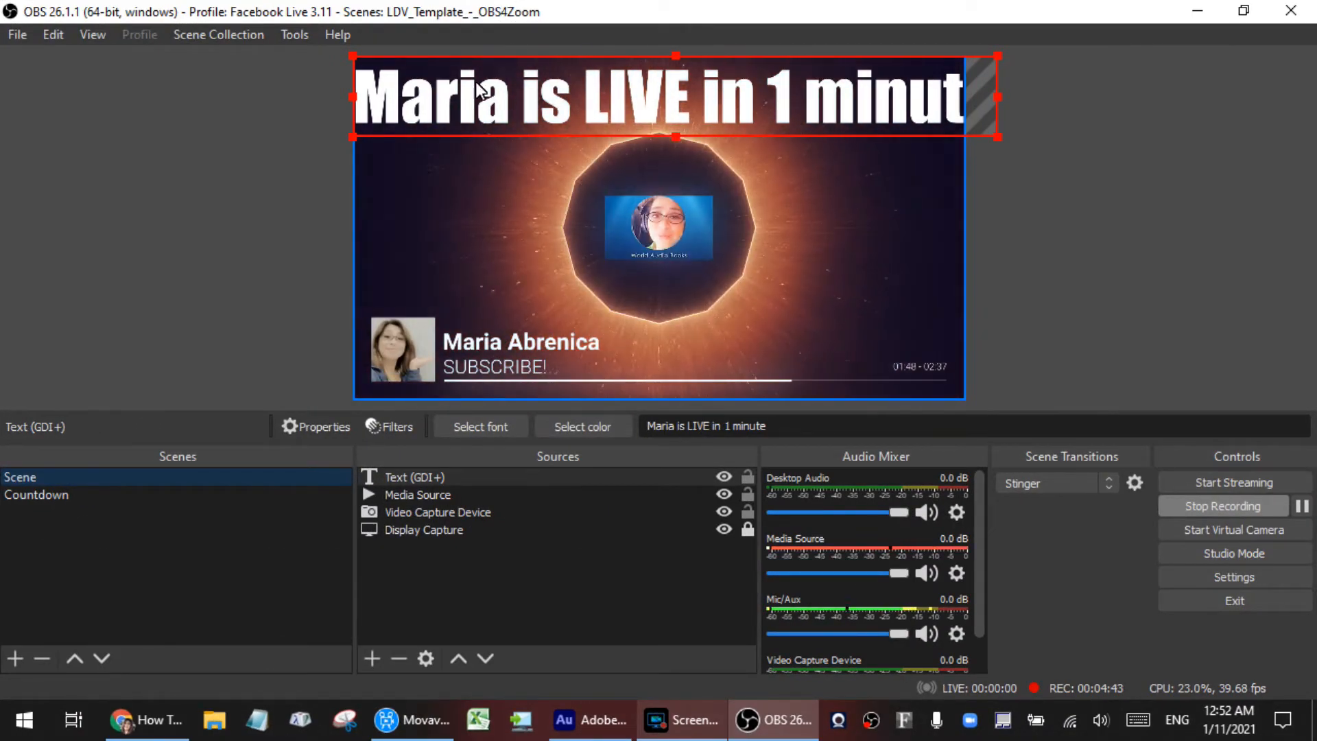
Step: Scale the announcement text down to fit the canvas width and centre it along the video's upper edge
drag(996, 136, 793, 121)
drag(693, 85, 739, 92)
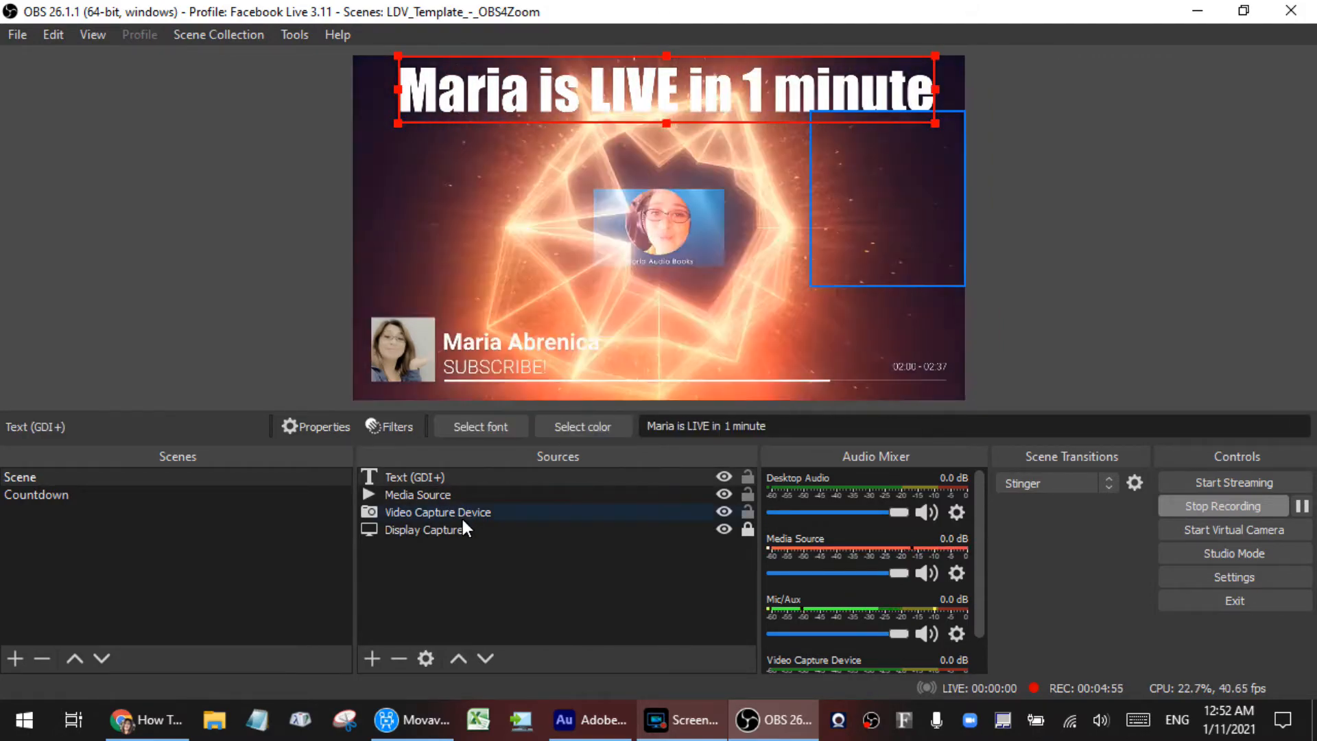
double_click(456, 476)
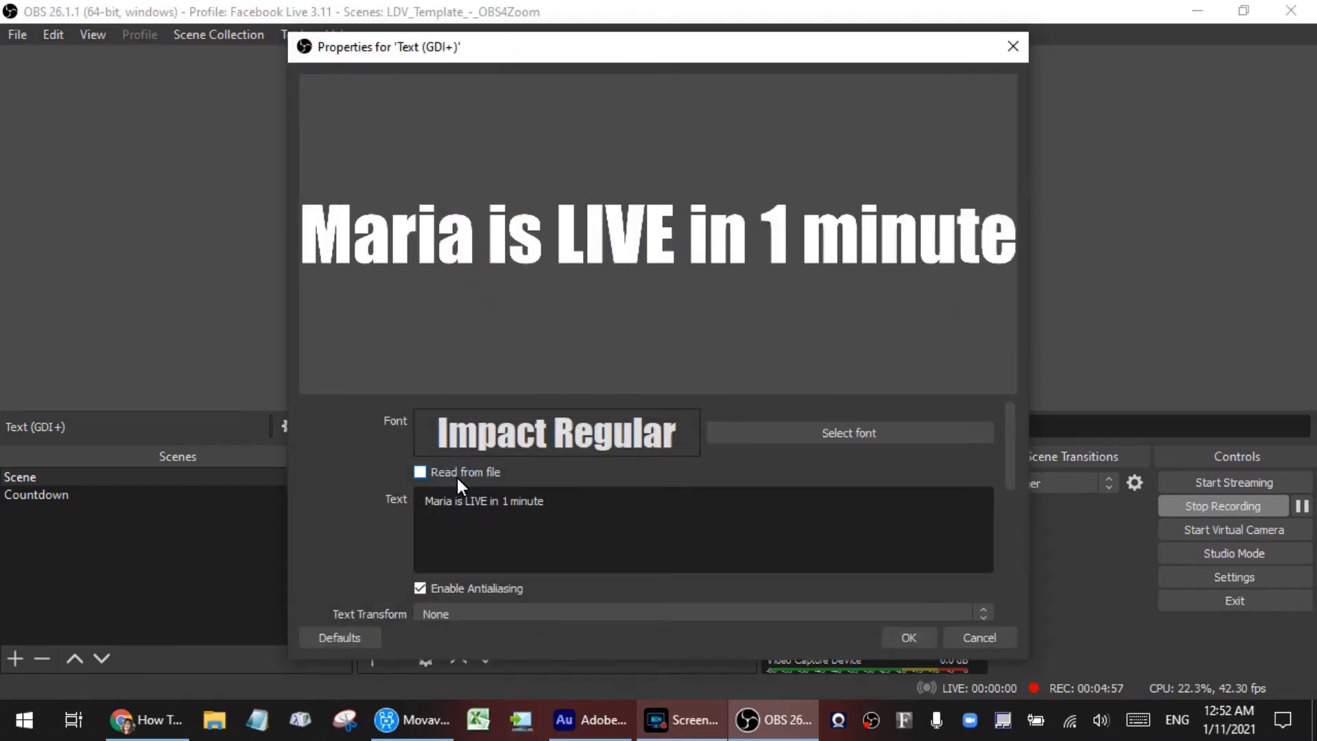
click(969, 641)
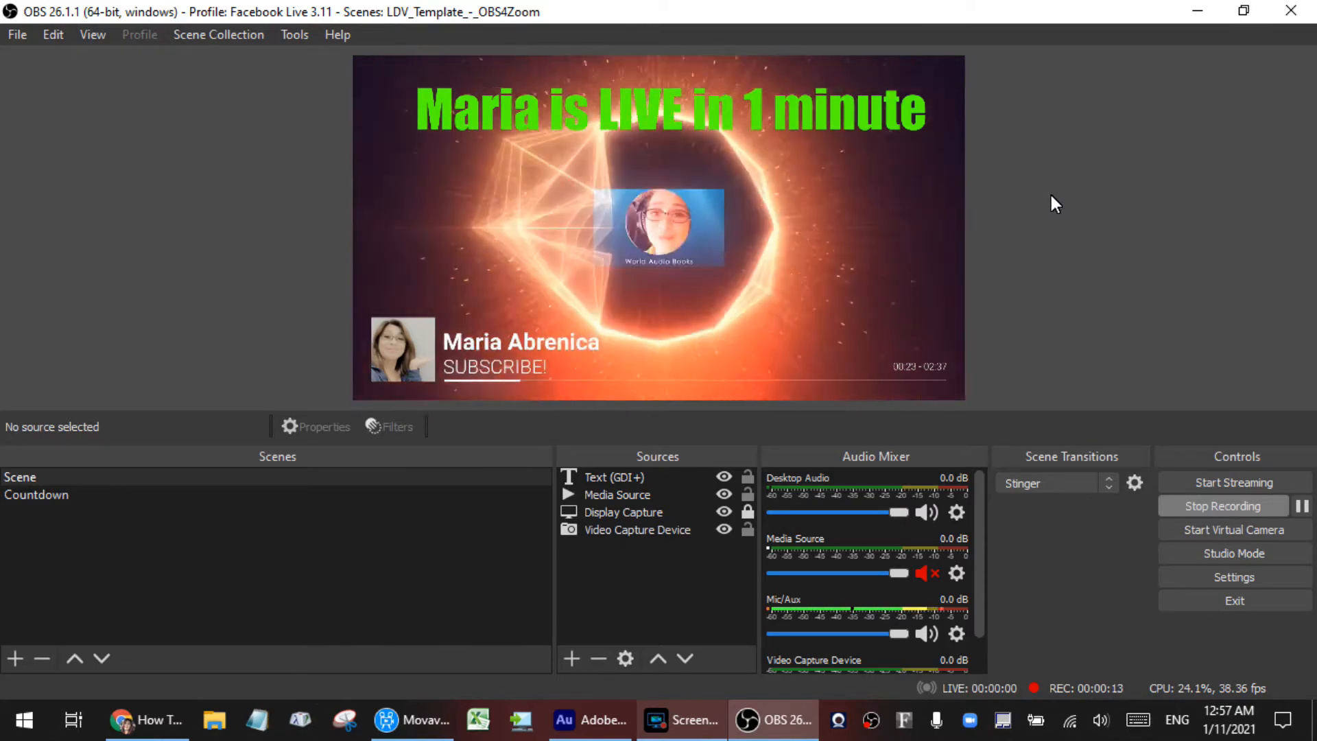
Step: Widen the Sources area and add a new Text (GDI+) source named Timer
drag(555, 537, 378, 536)
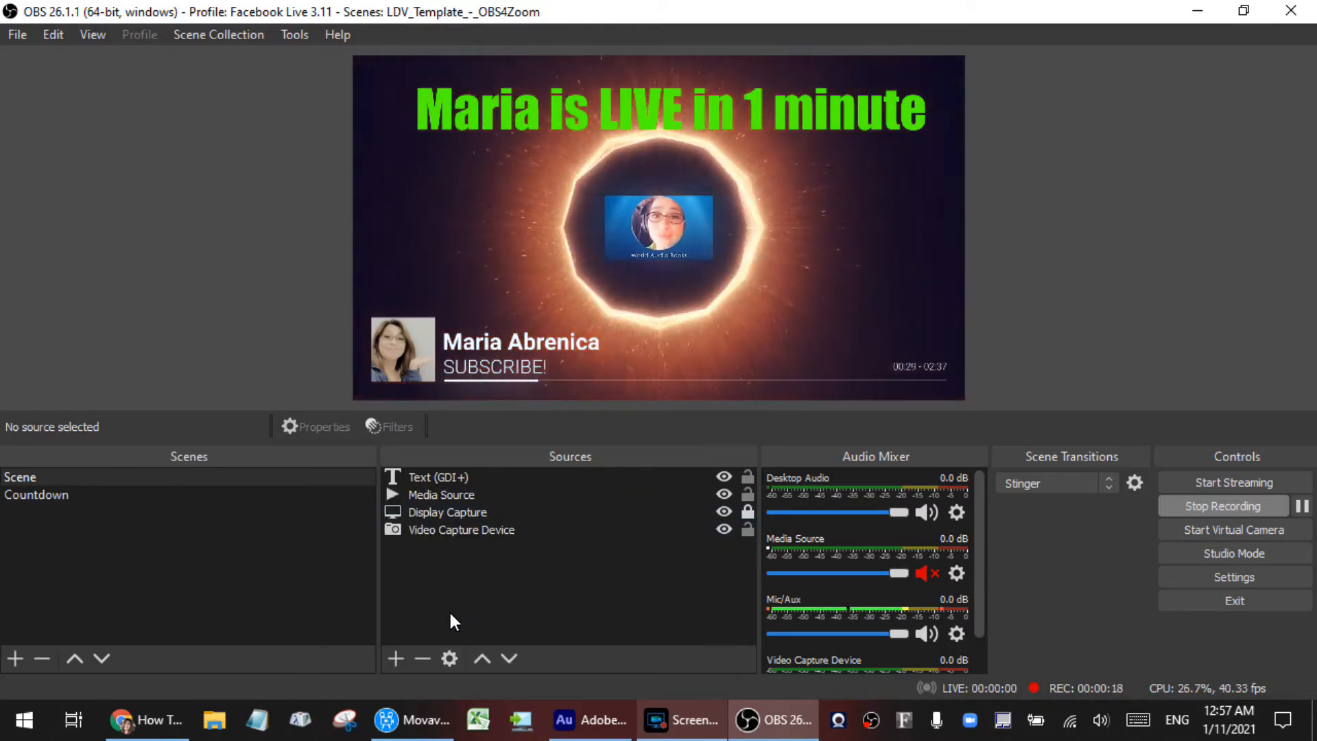
click(396, 658)
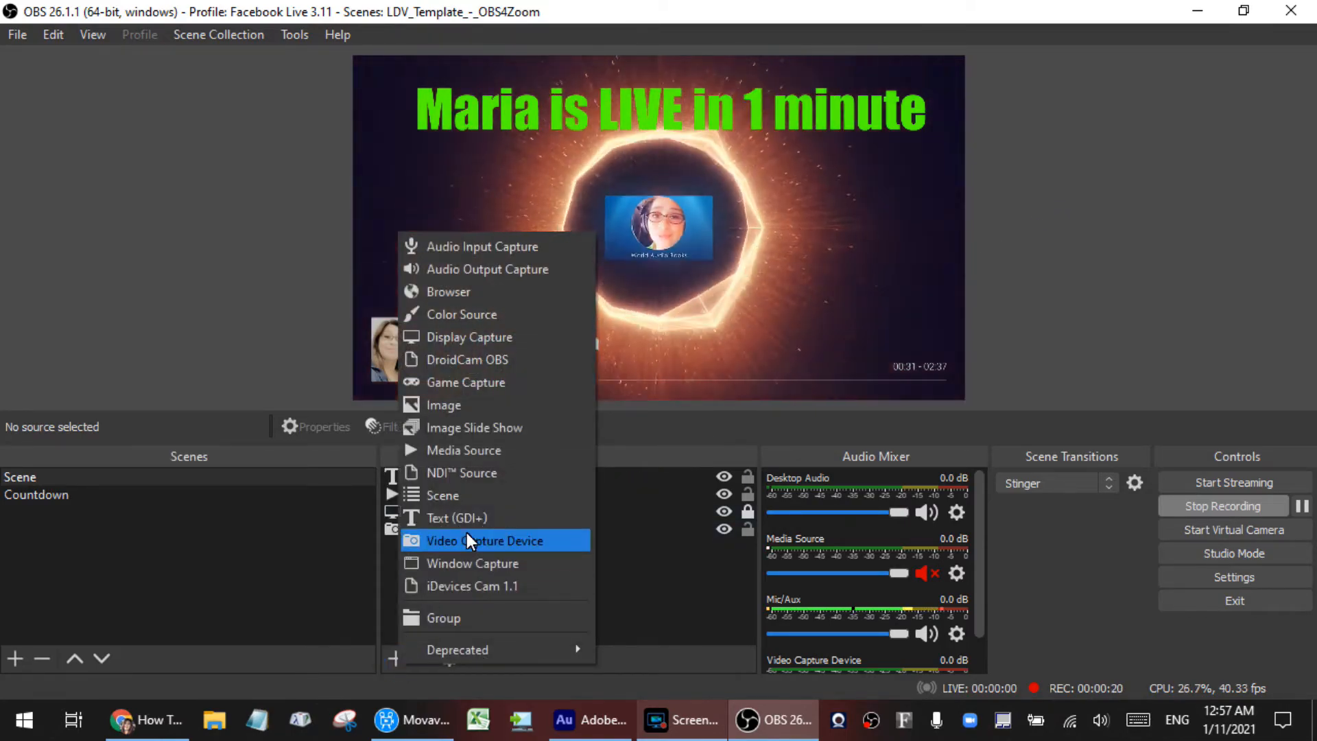
click(469, 520)
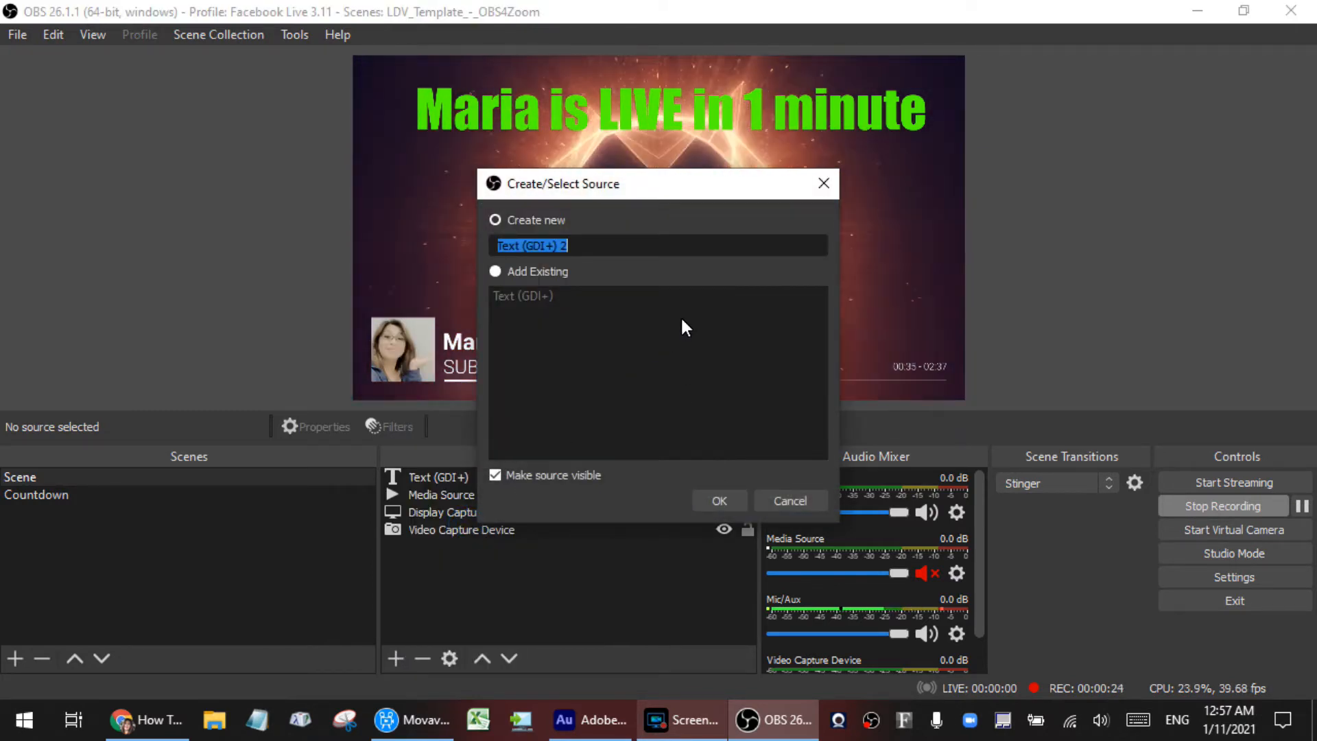
text(Timer)
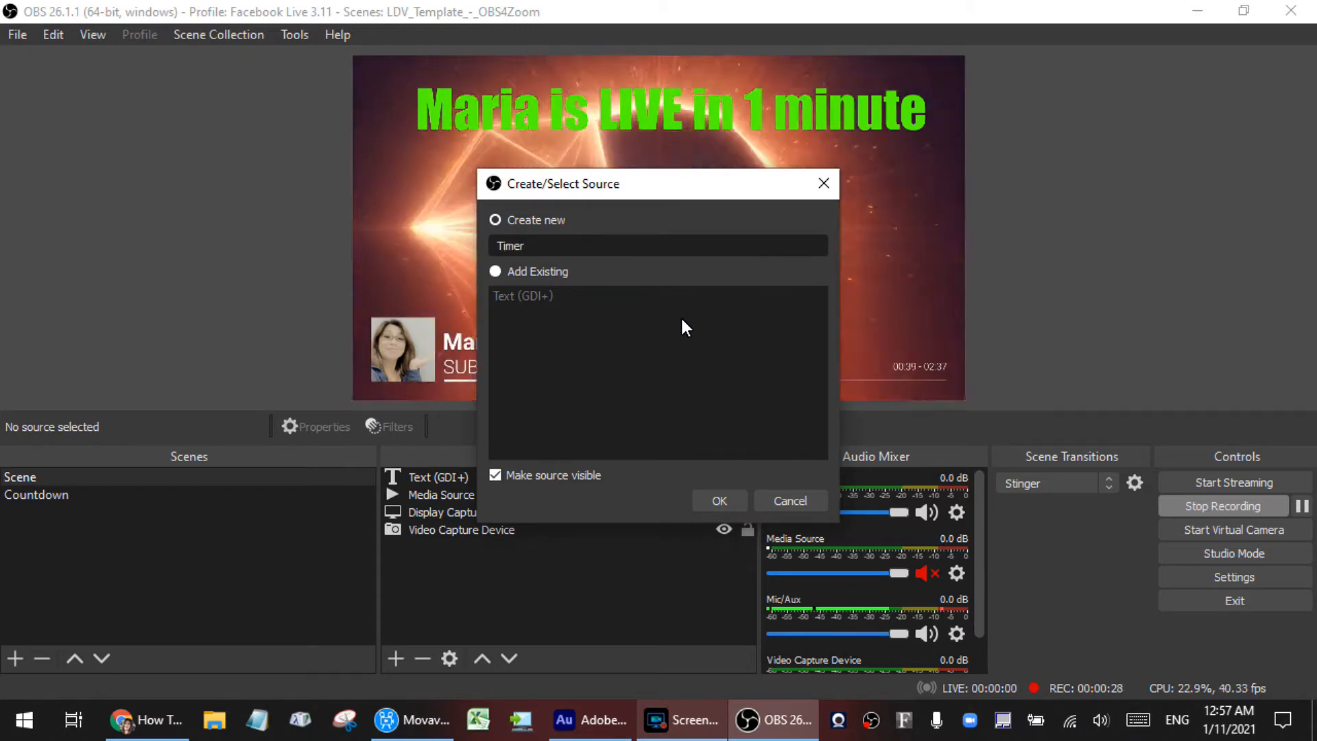
key(Return)
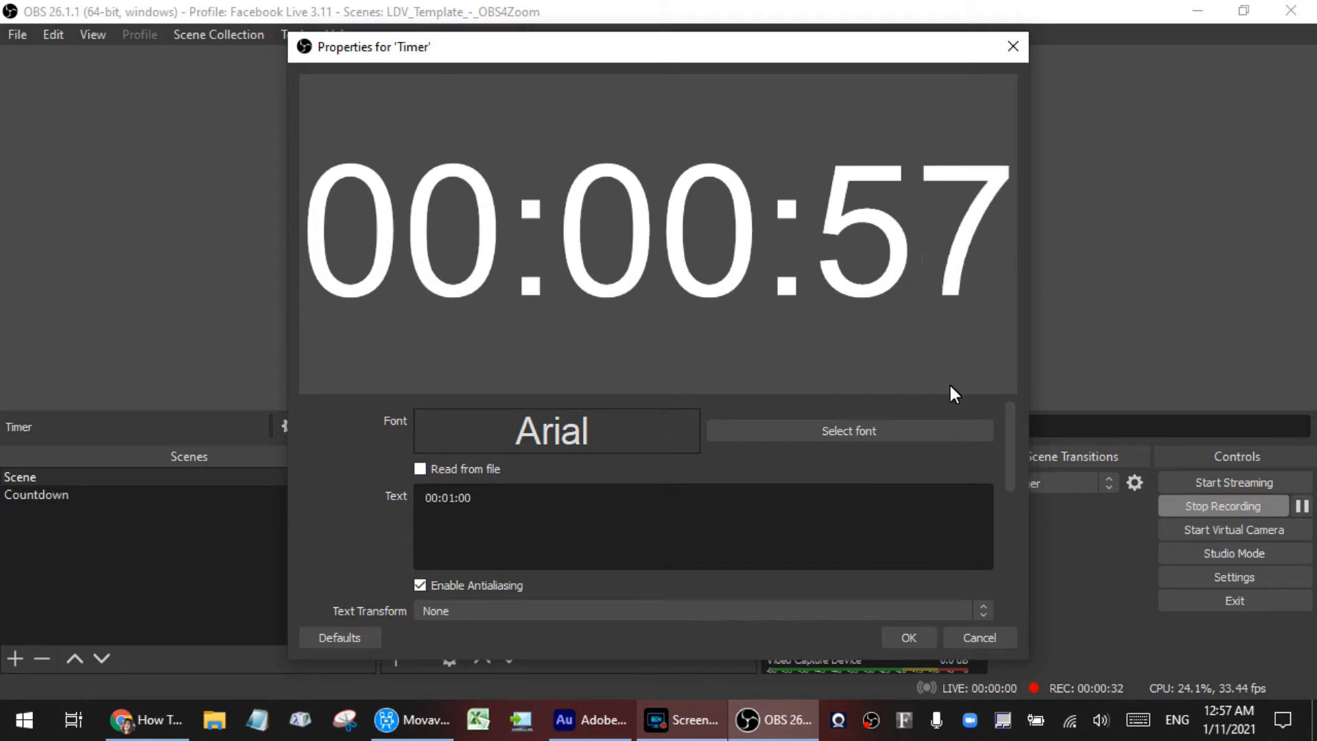
Step: Set the Timer source's font to Arial Narrow Regular
click(834, 434)
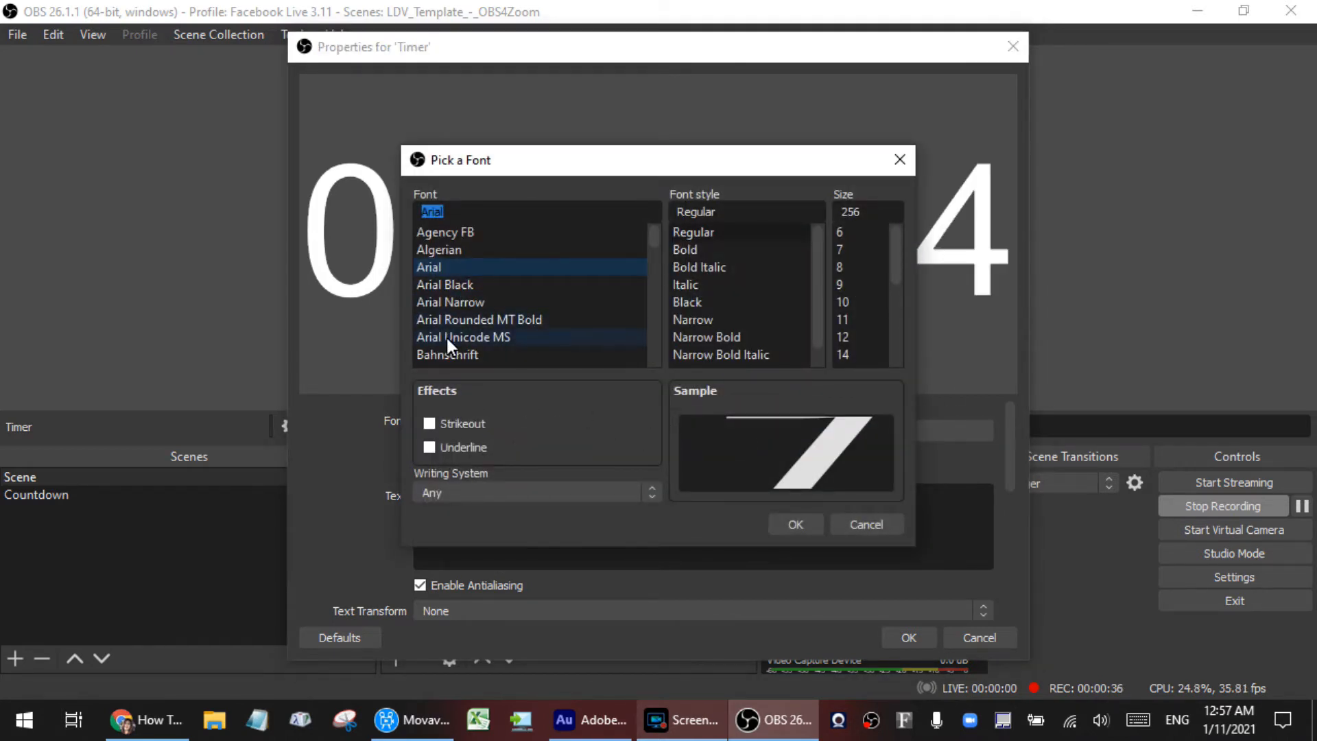
click(468, 306)
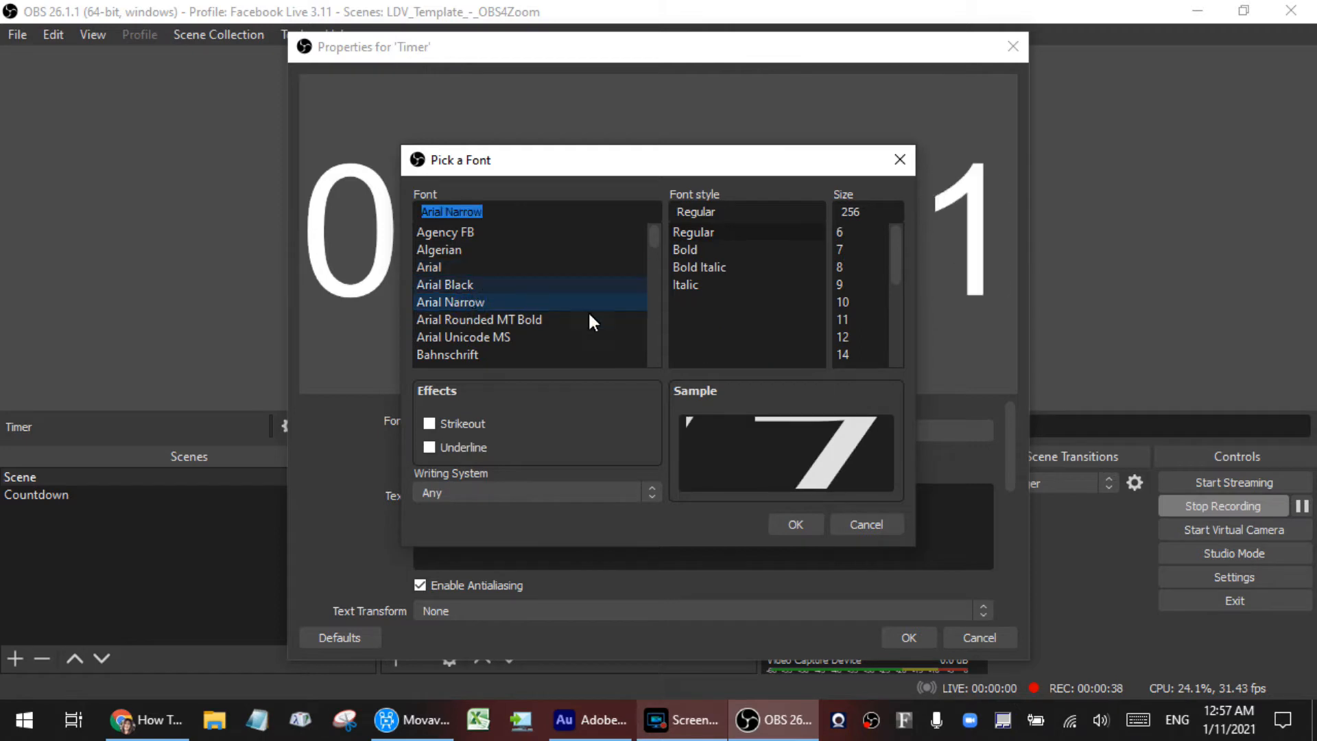
click(797, 525)
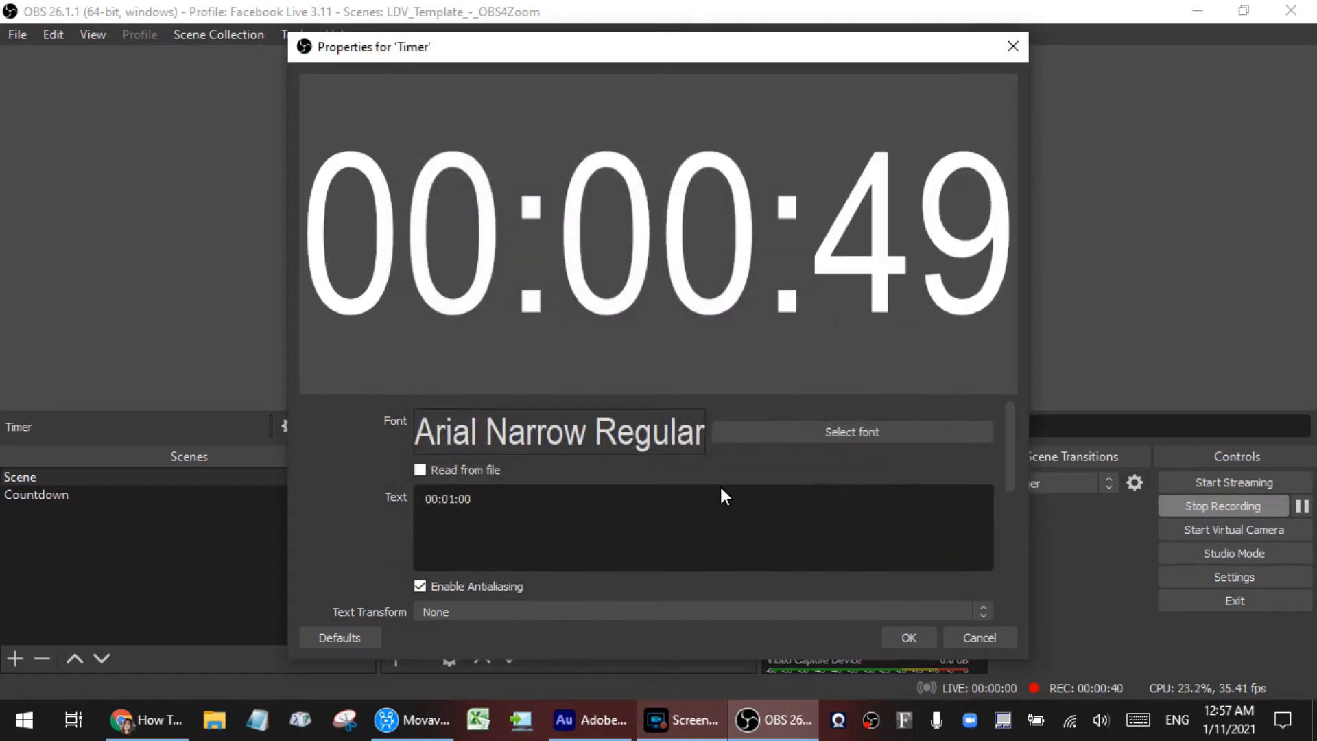
Step: Change the timer's text colour to dark blue (#00007f) and accept the source properties
scroll(796, 507, down, 3)
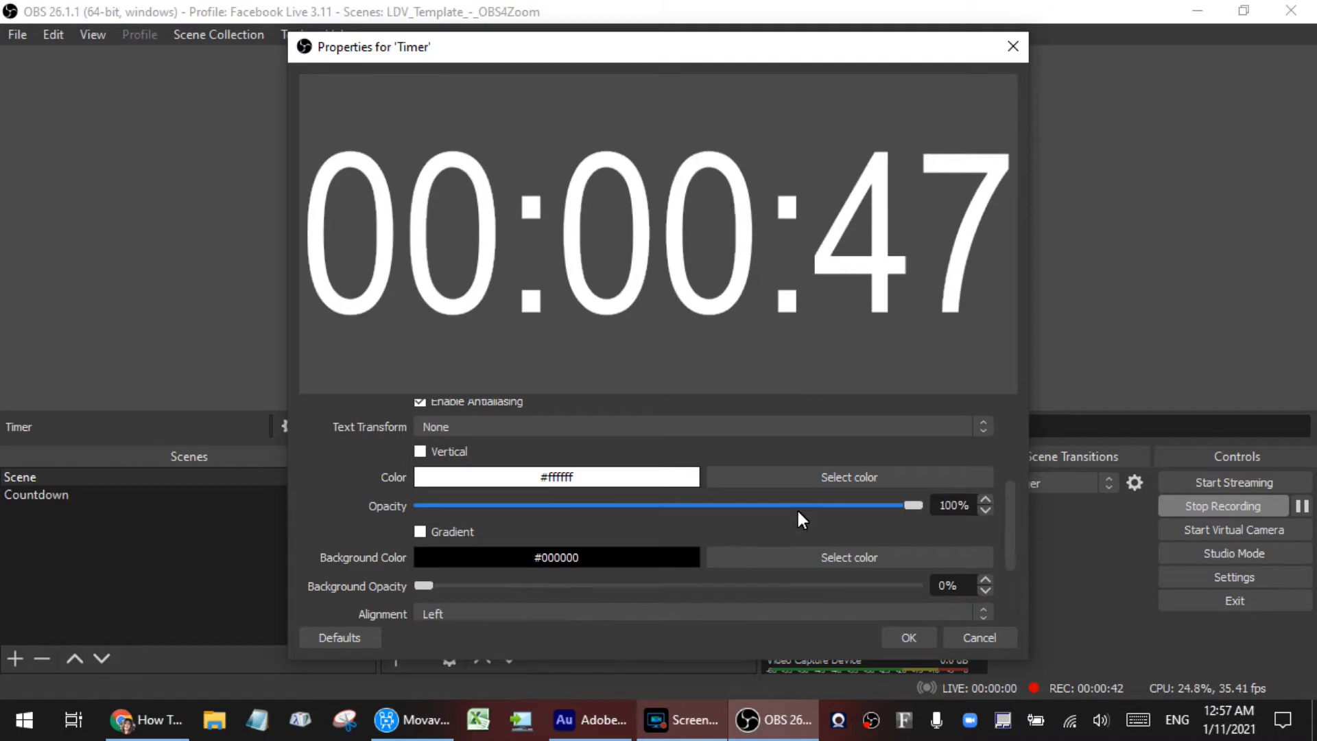
click(830, 474)
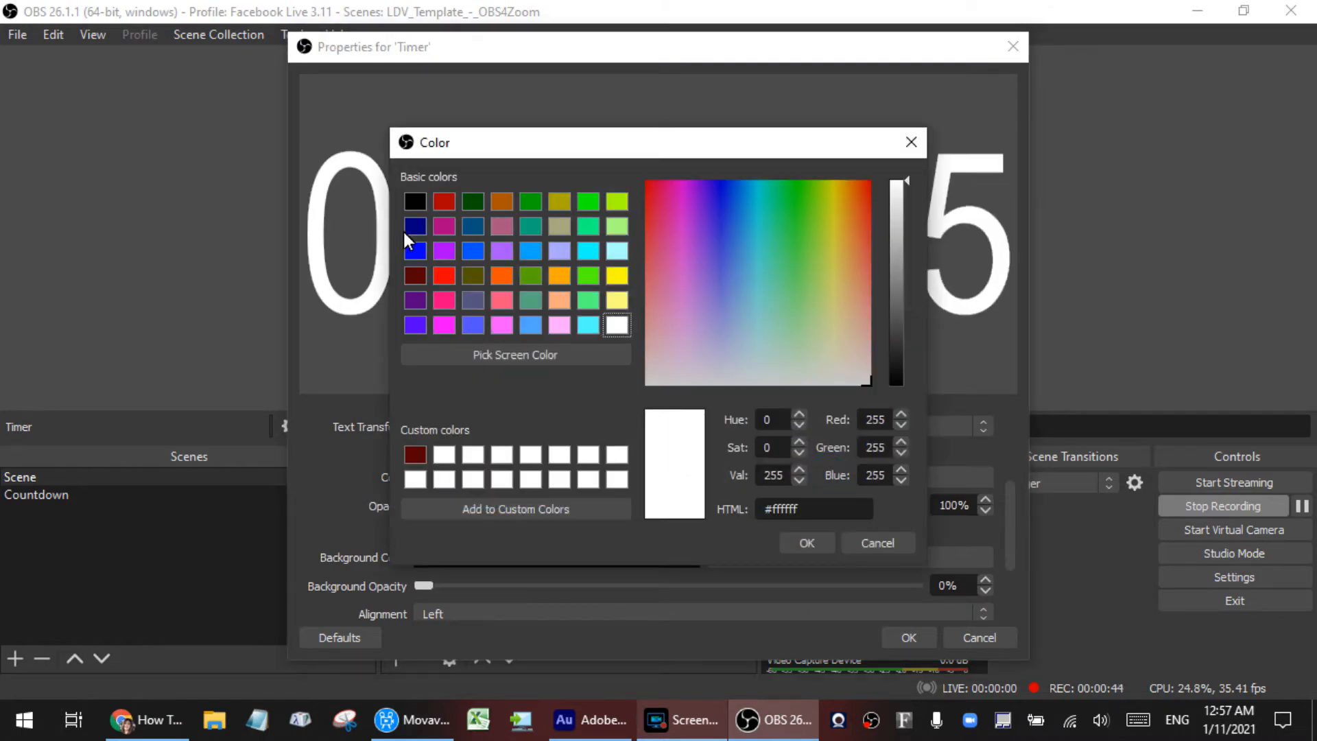
click(414, 227)
click(809, 543)
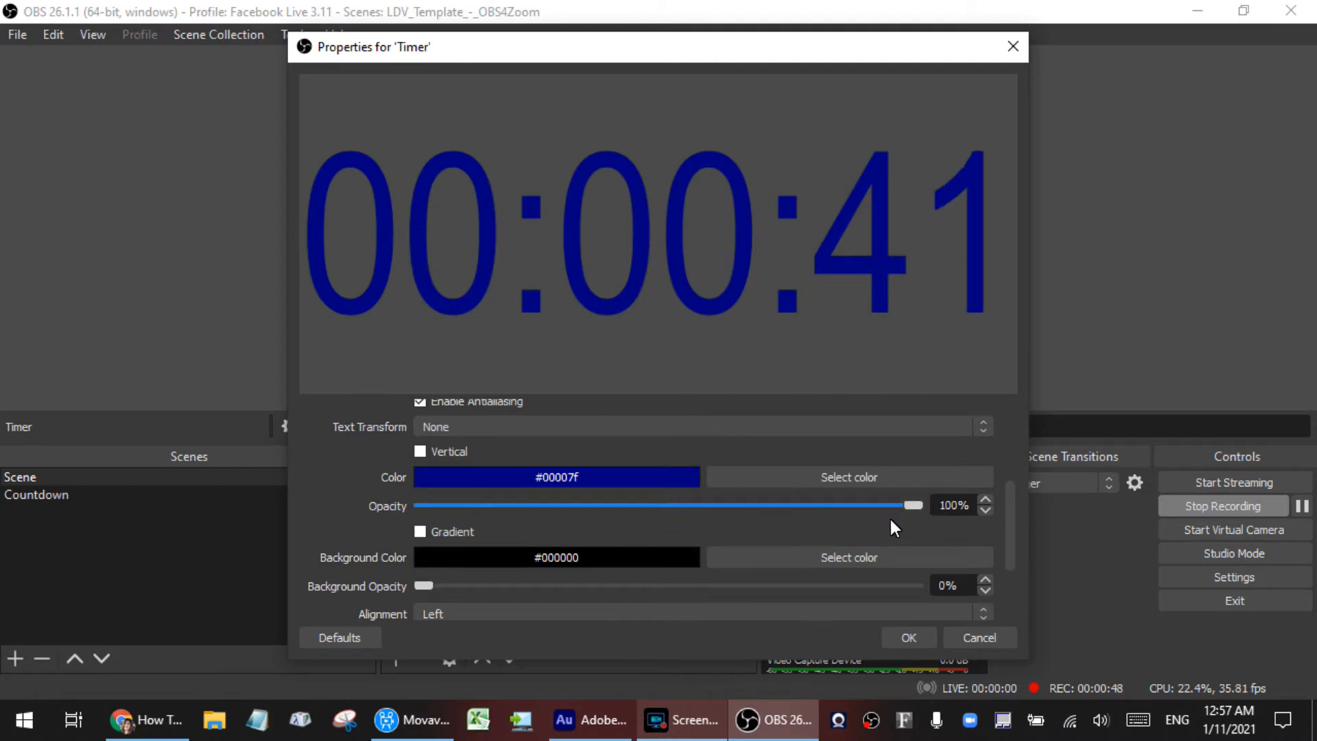
click(908, 638)
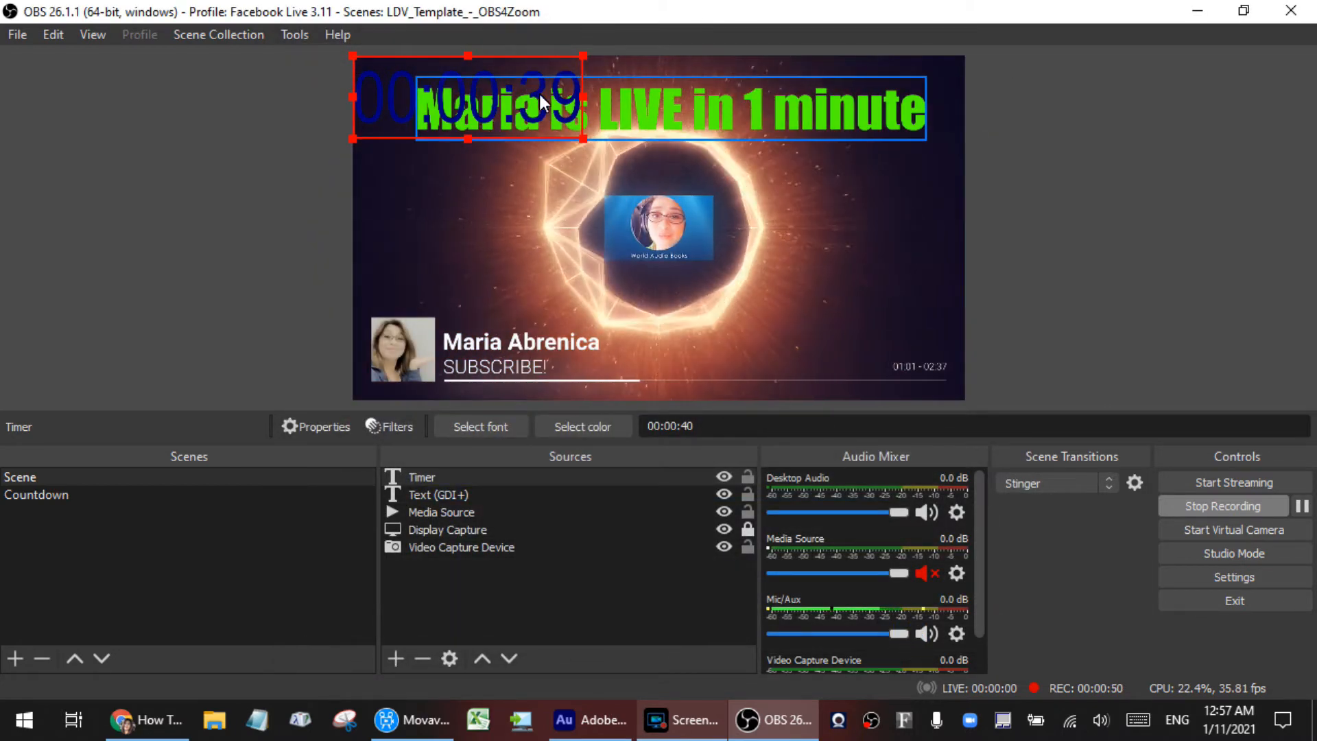
Step: Position the timer centred below the middle picture and crop off its leading hours digits, leaving minutes and seconds
drag(529, 75, 725, 285)
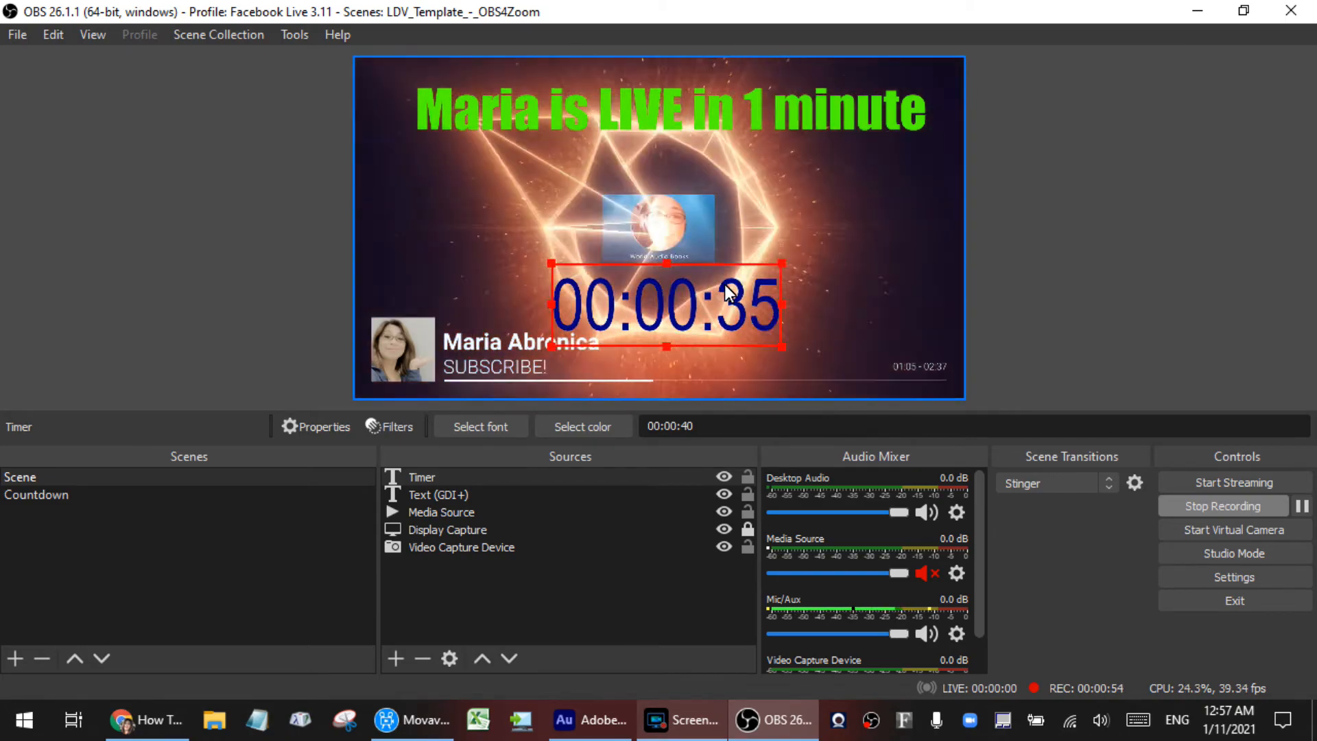
click(871, 292)
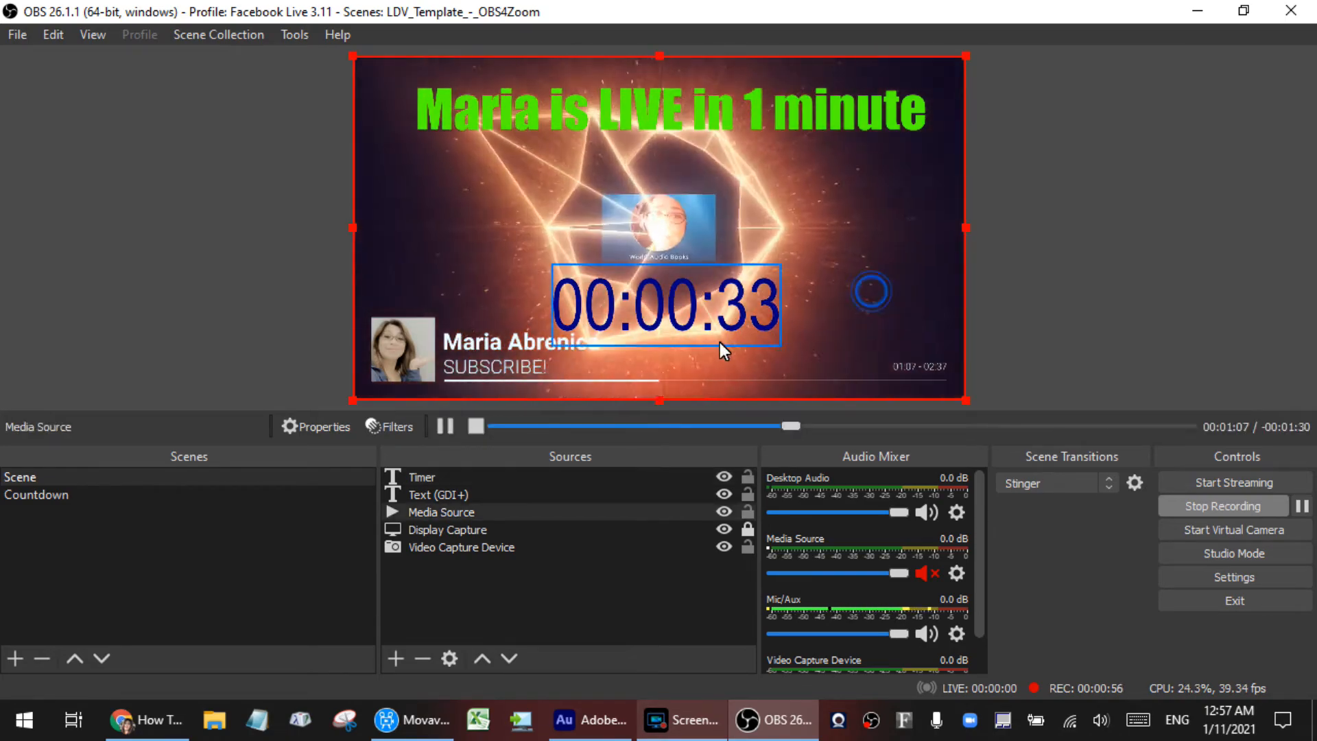
click(552, 307)
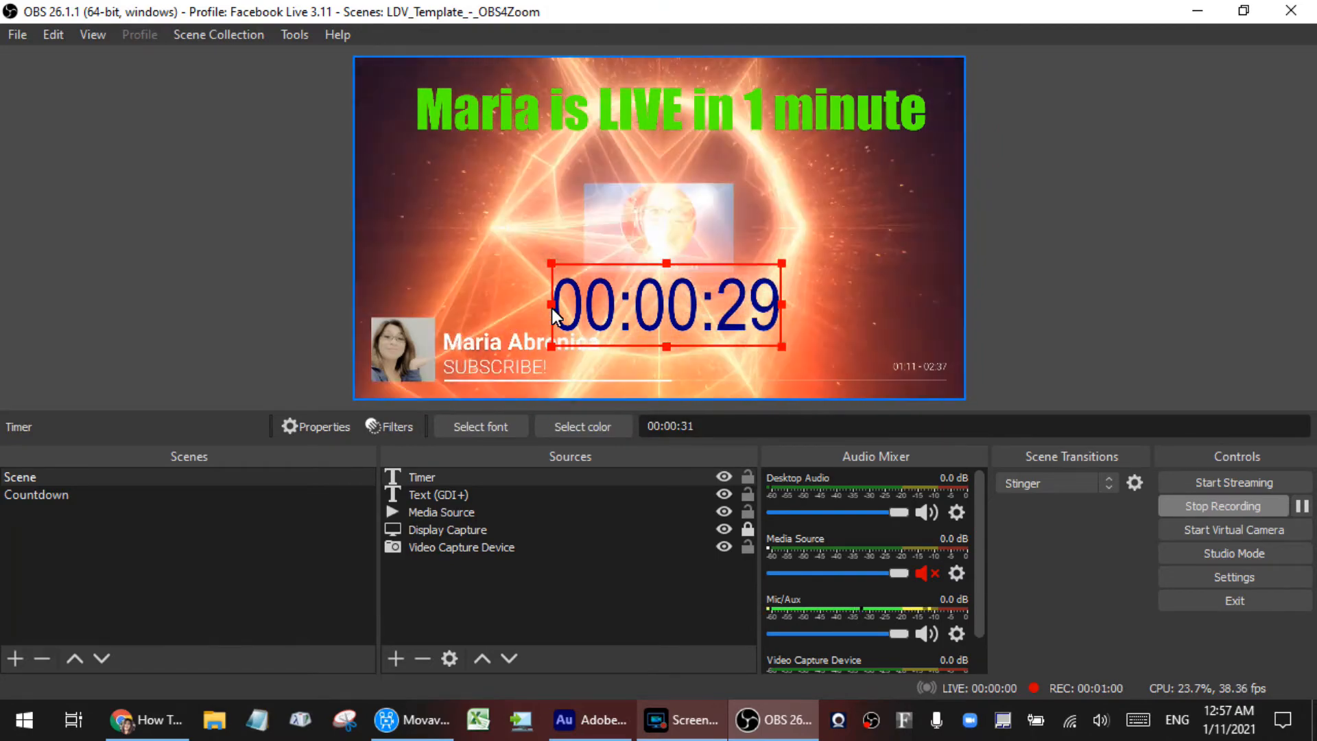
drag(552, 303, 631, 341)
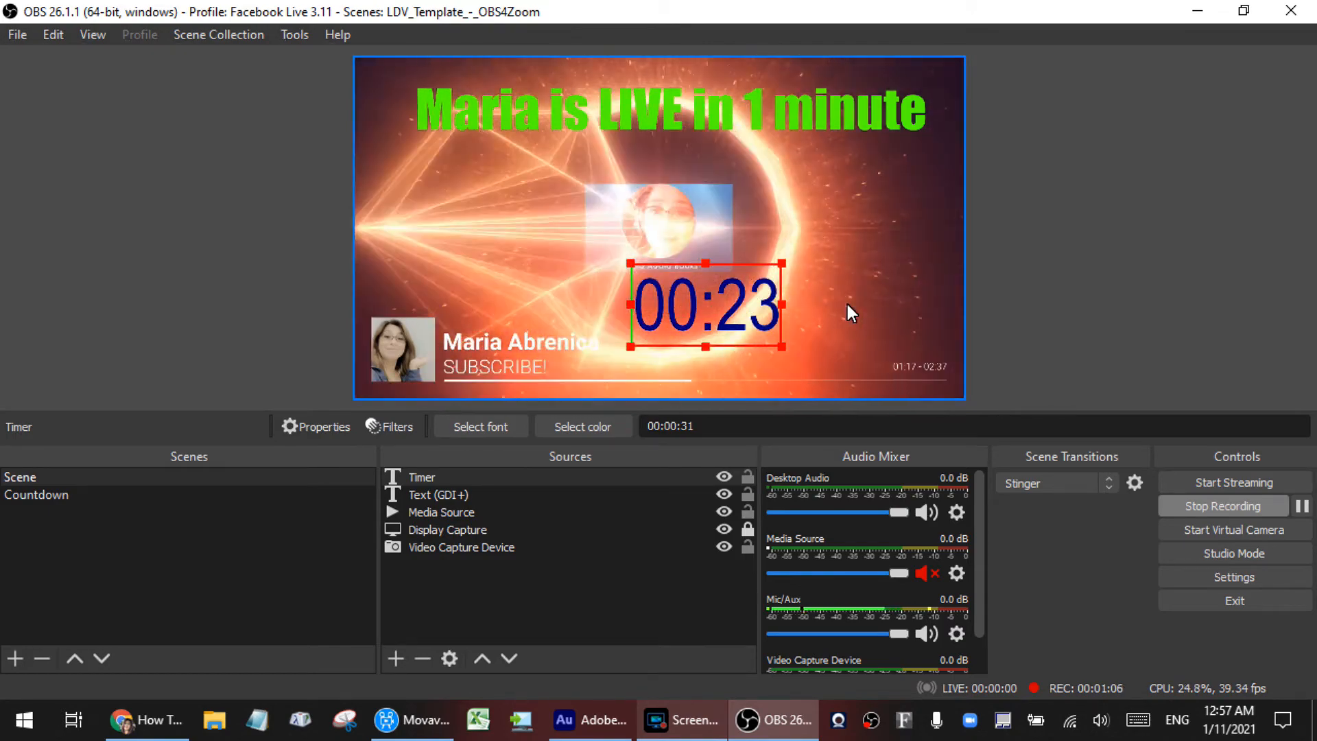
drag(733, 295, 675, 292)
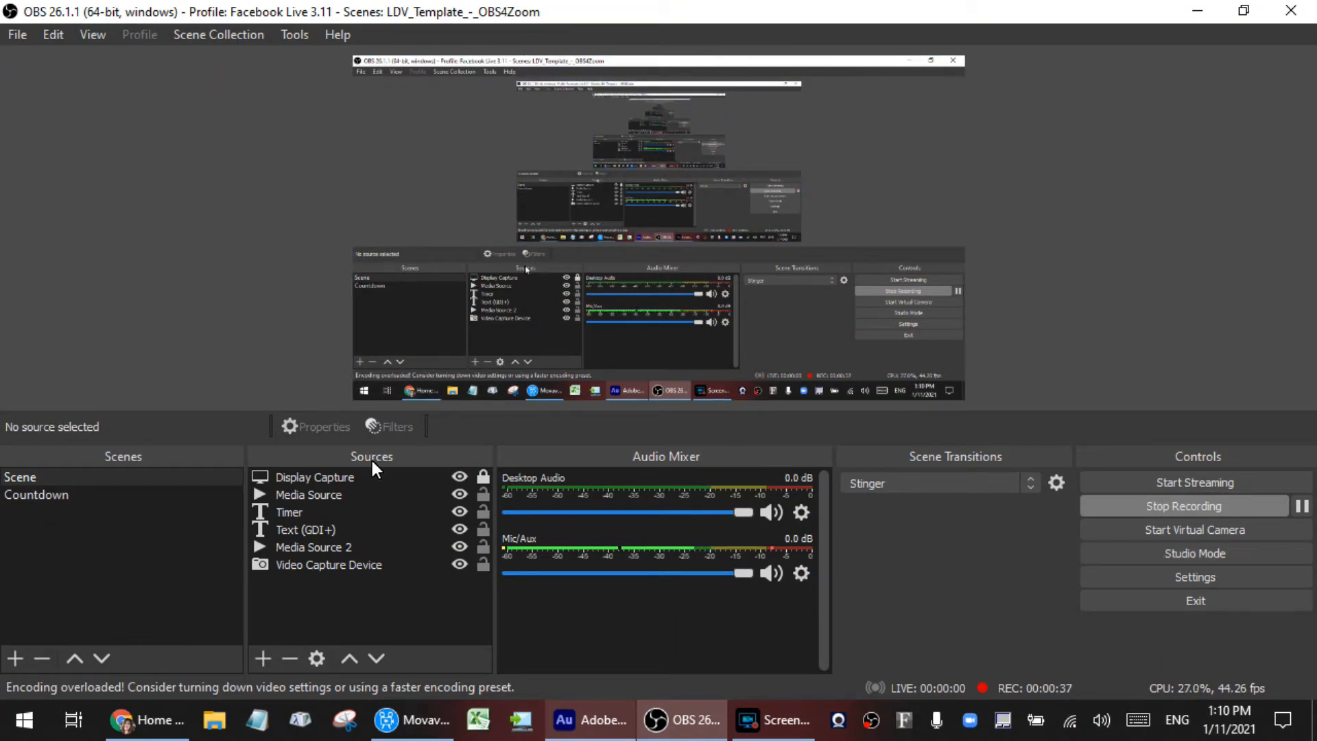
Step: Add a new Media Source named Music background
click(266, 660)
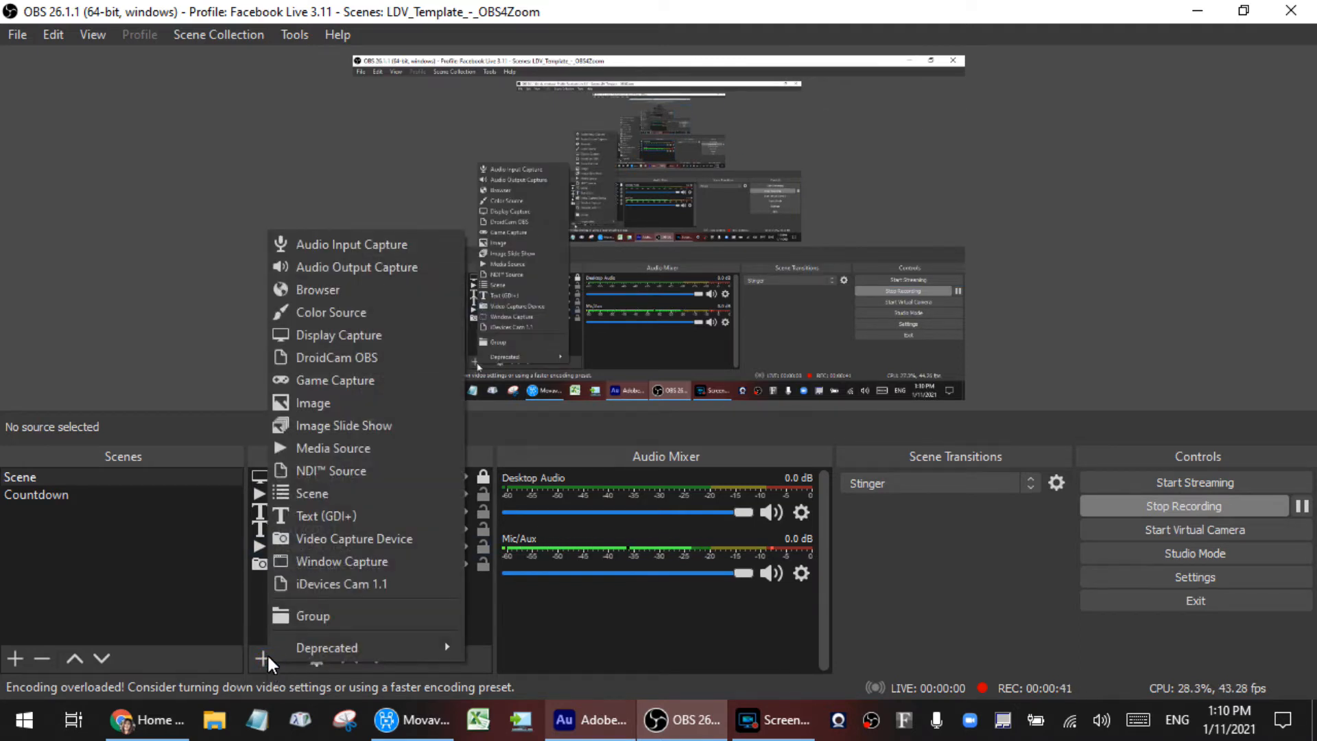
click(344, 450)
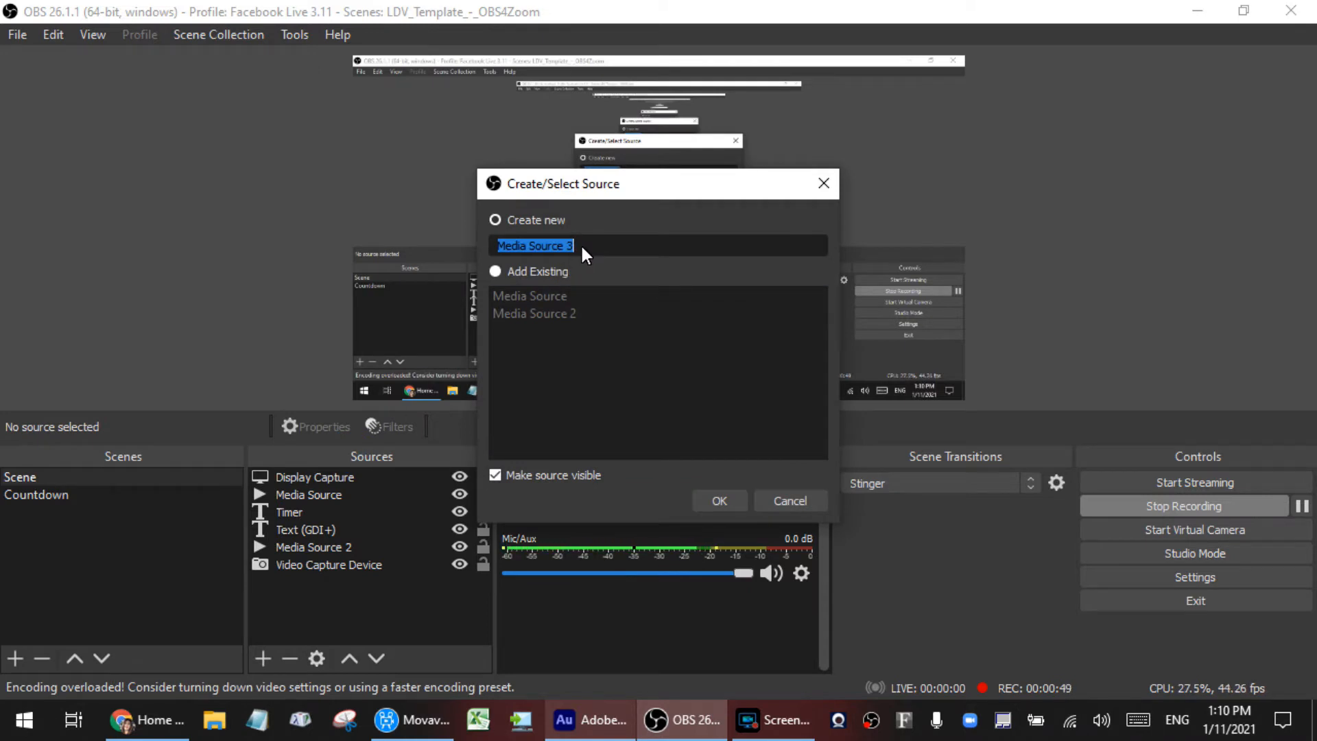
key(BackSpace)
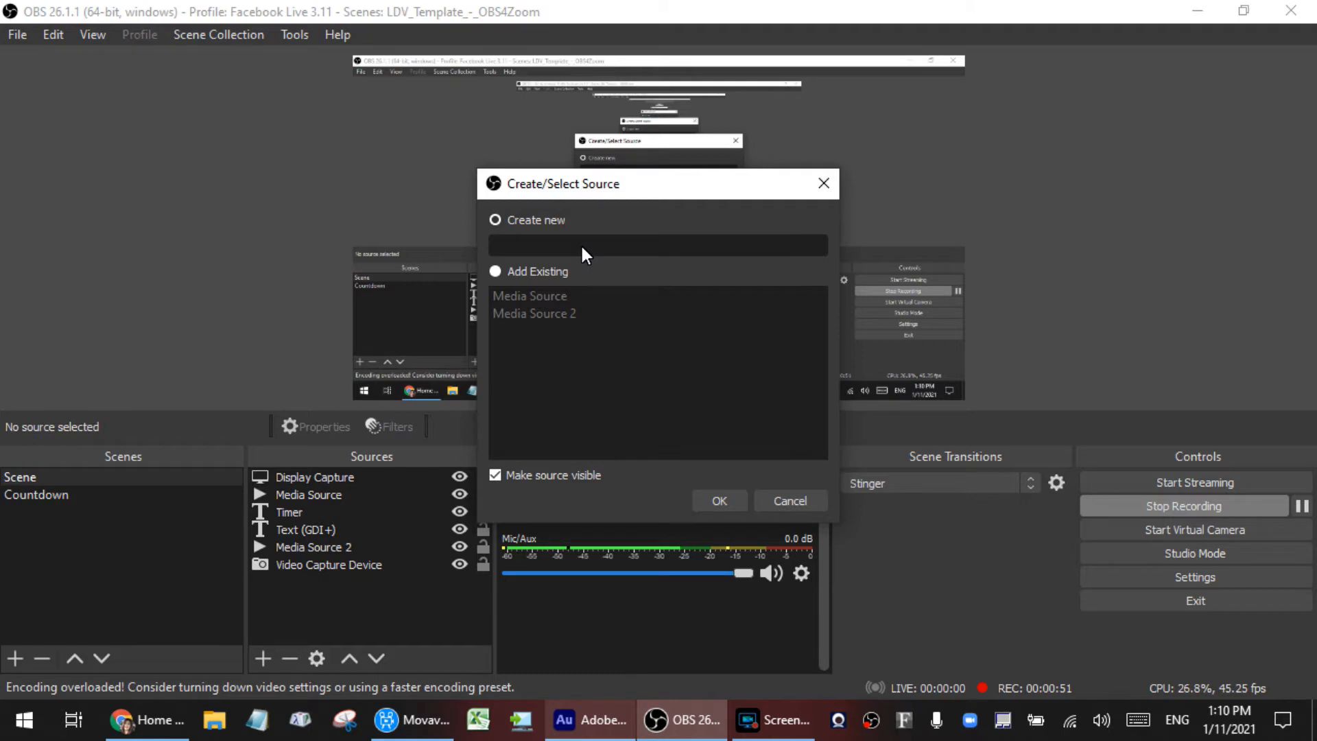
text(Music background)
click(725, 505)
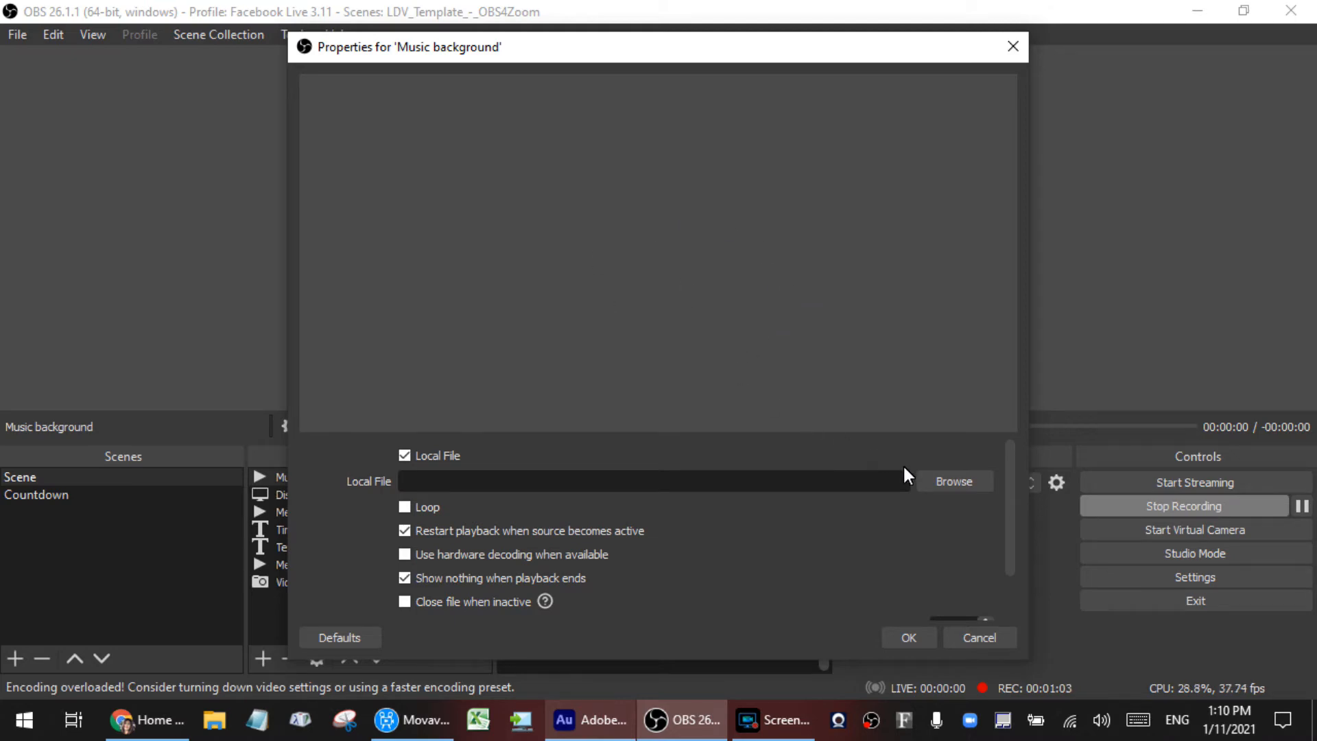
Step: Load "Before I Go - RKVC.mp3" from the Music folder as the music source's local file and accept its properties
click(948, 486)
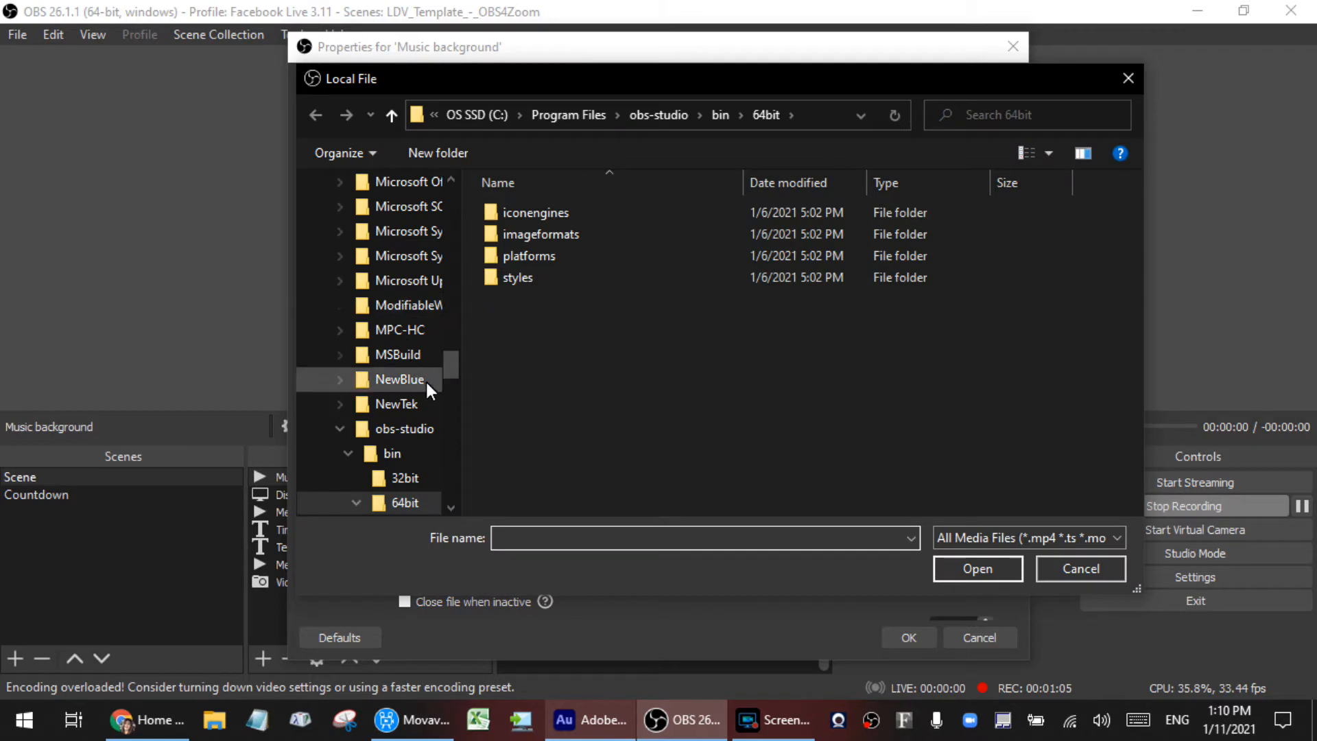
drag(450, 367, 453, 195)
click(383, 363)
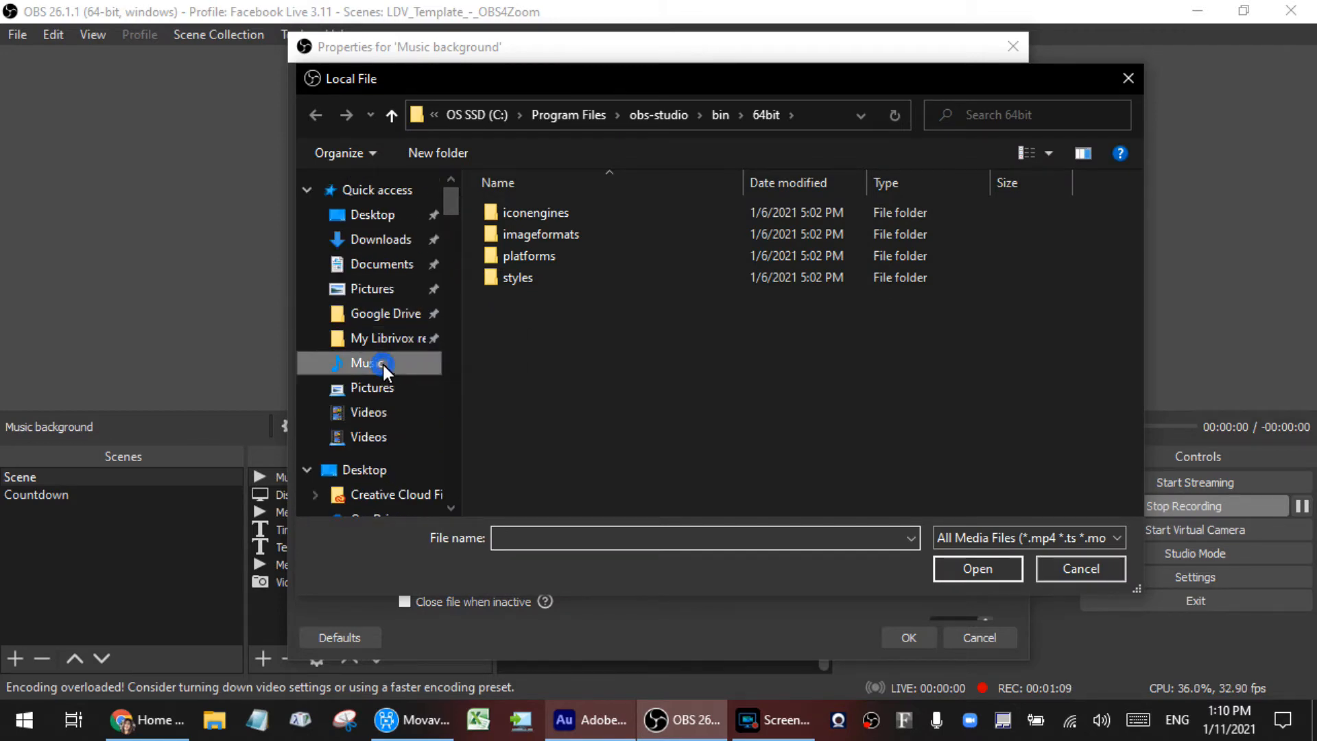
scroll(720, 368, down, 6)
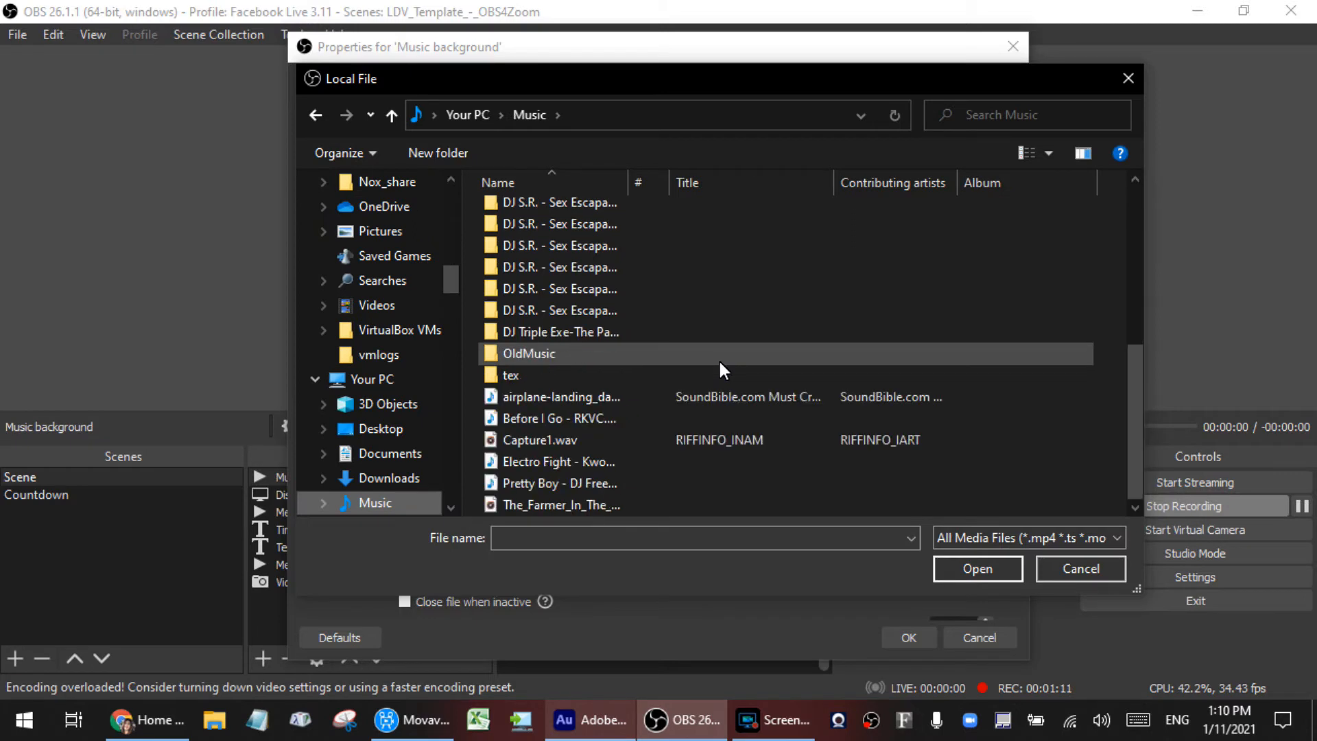
click(597, 418)
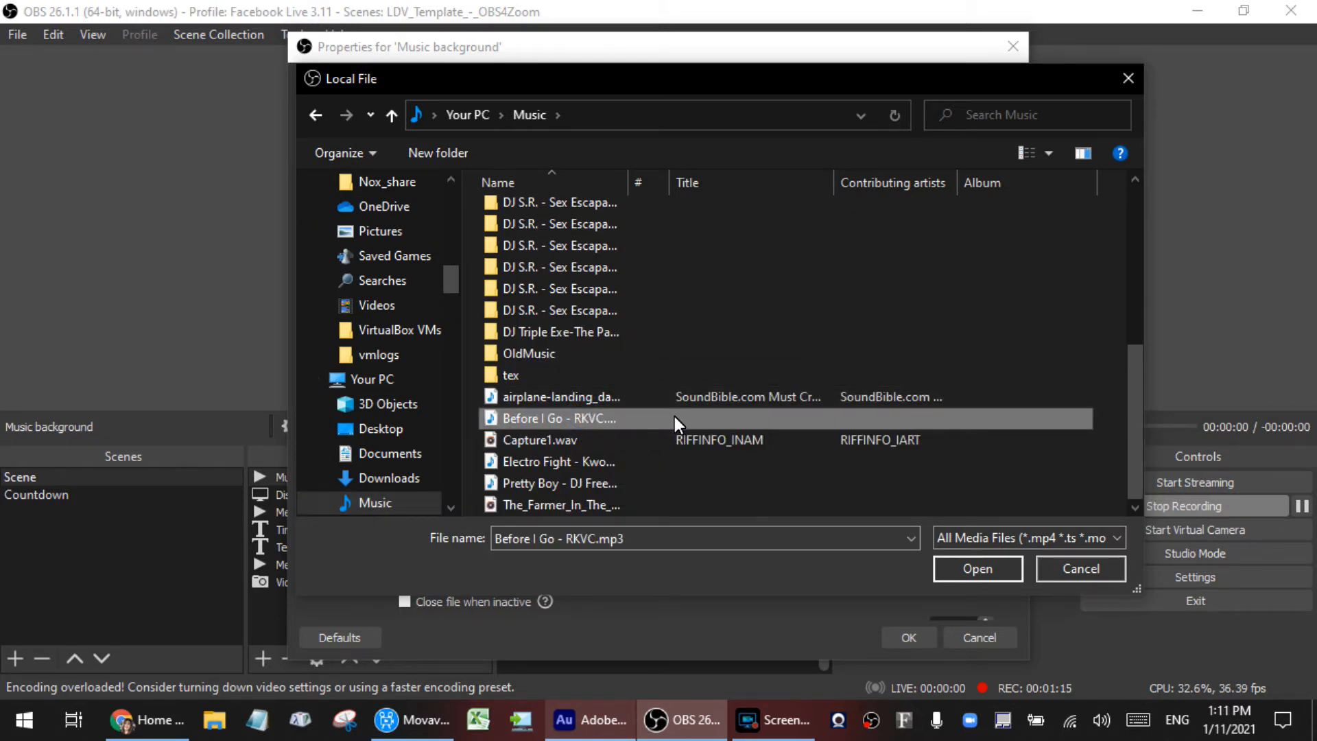
click(963, 569)
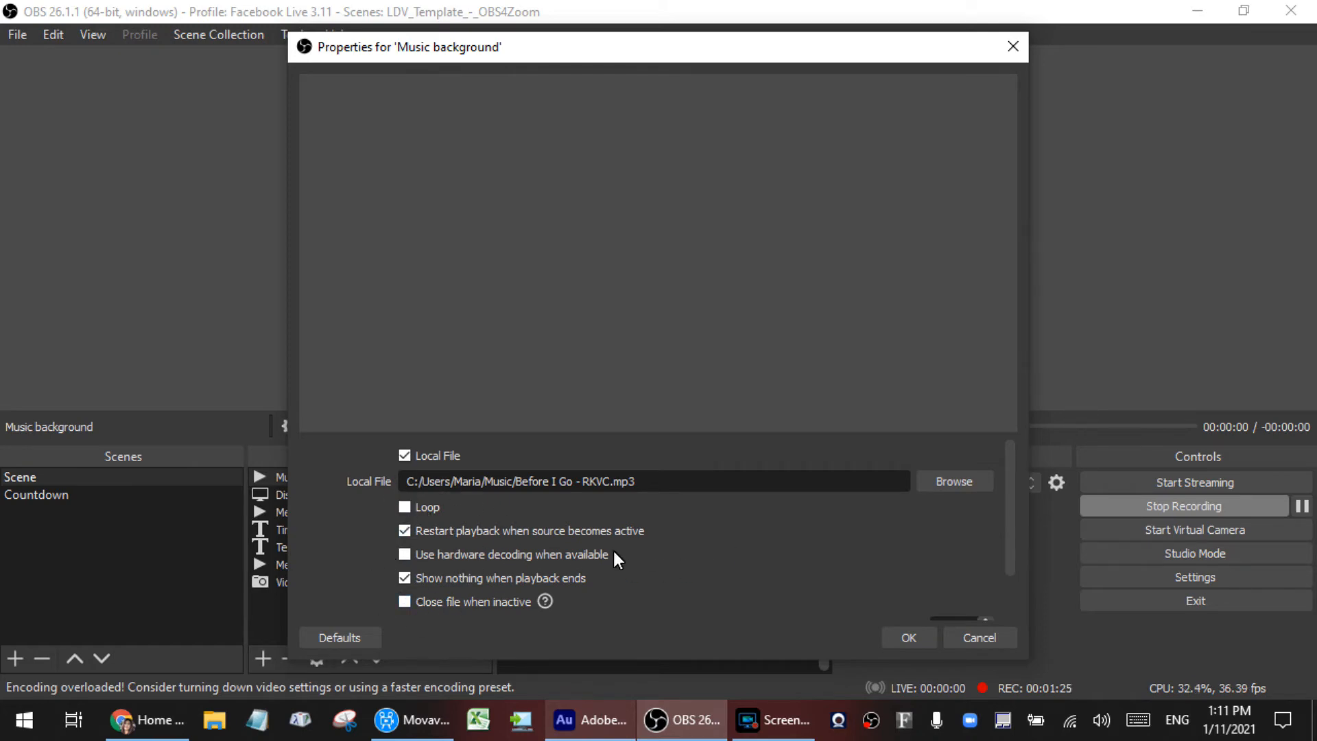
click(911, 638)
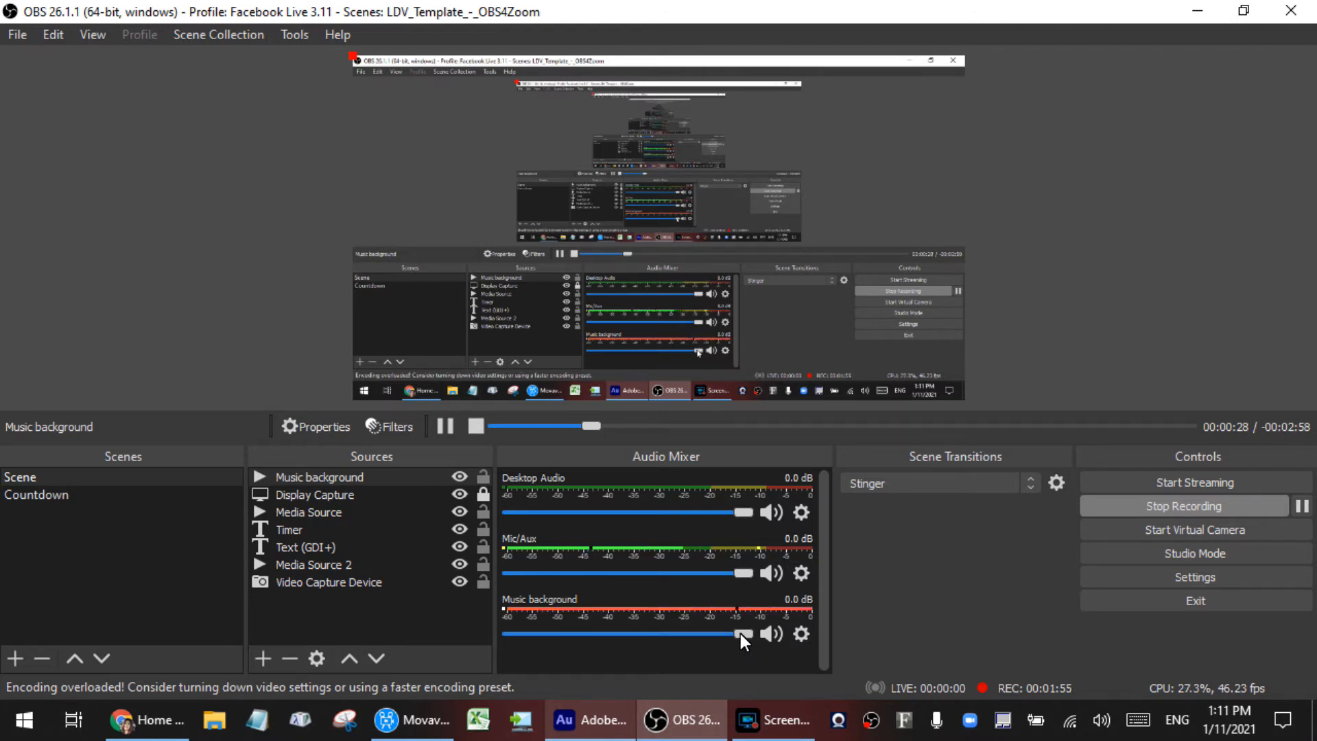
Step: Lower the Music background volume to -9.0 dB and set its audio monitoring to Monitor and Output
drag(739, 632, 668, 631)
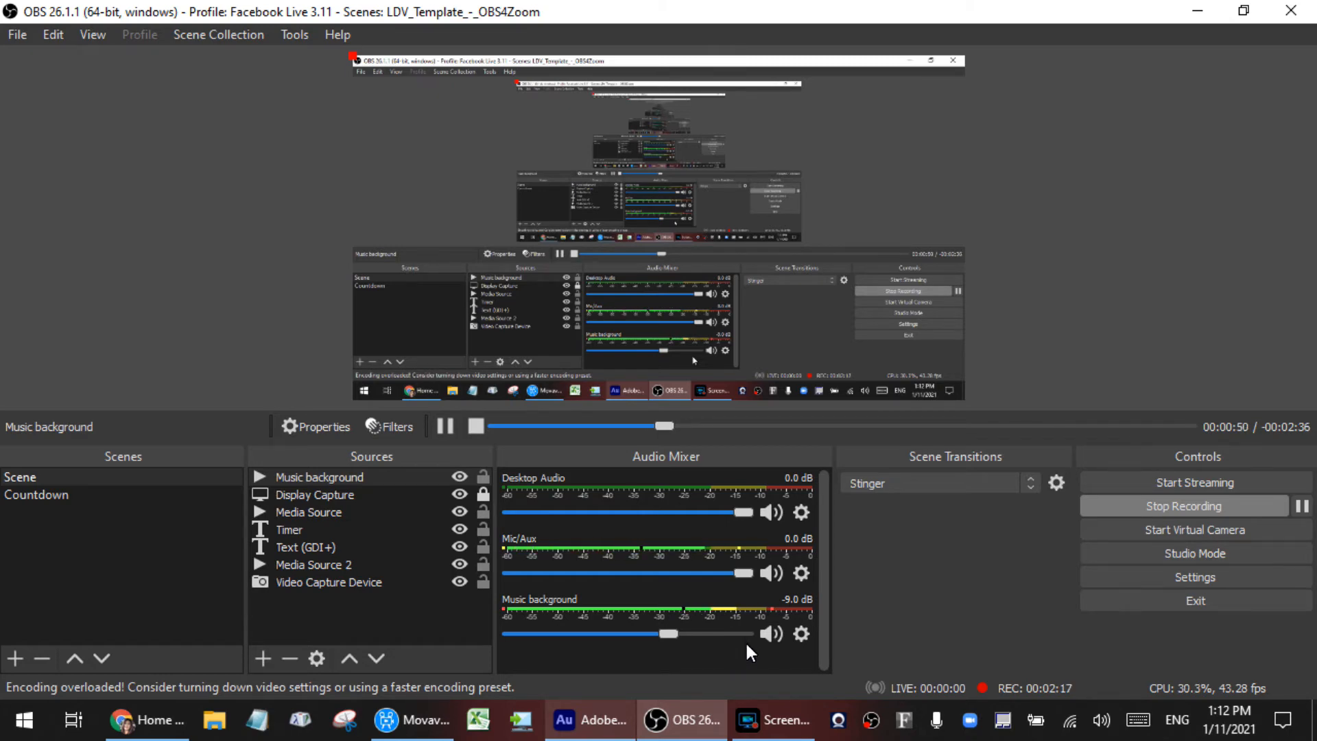
click(801, 634)
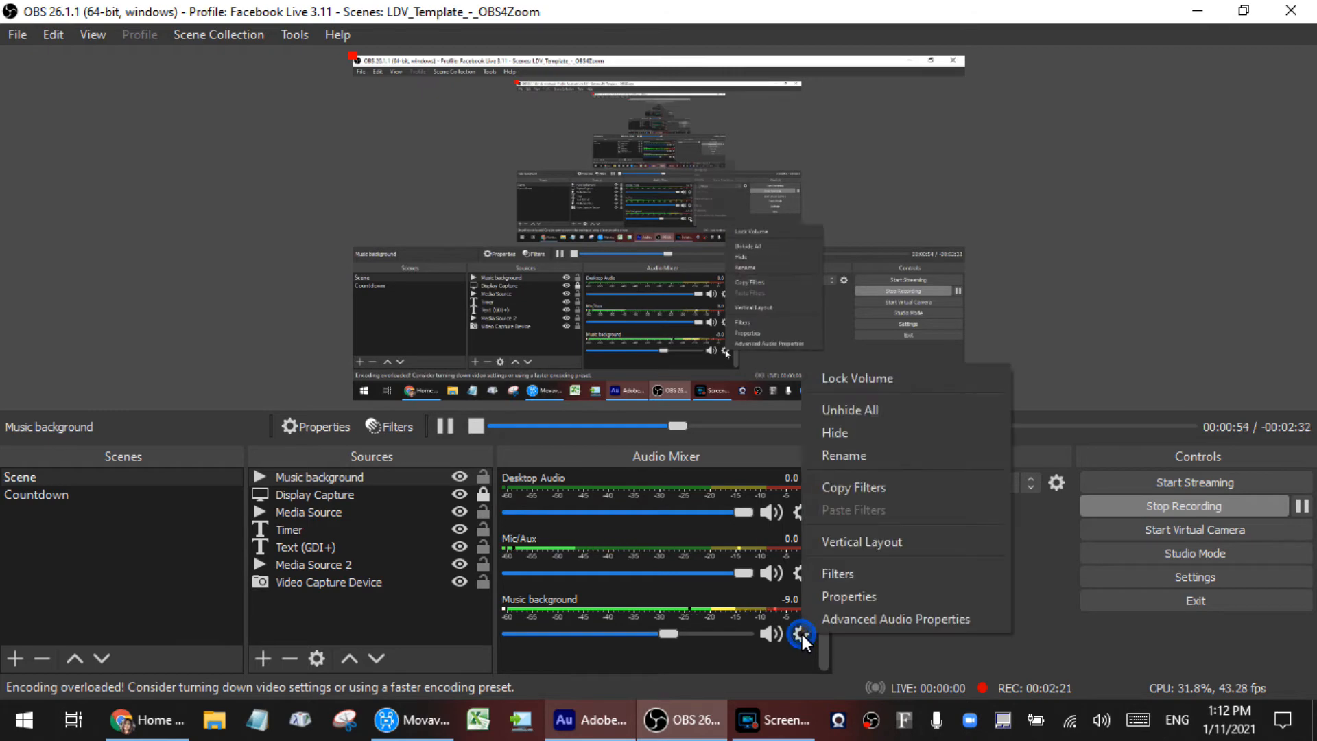
click(848, 620)
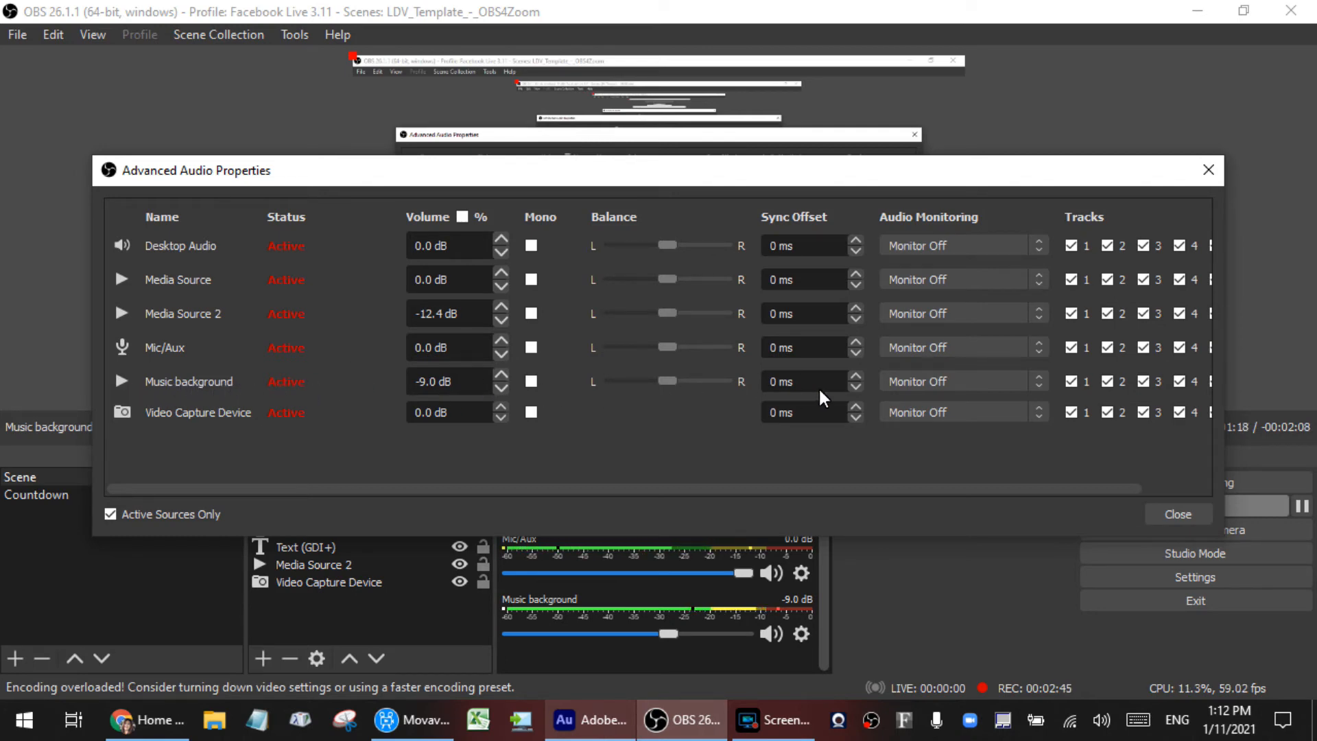
click(1039, 383)
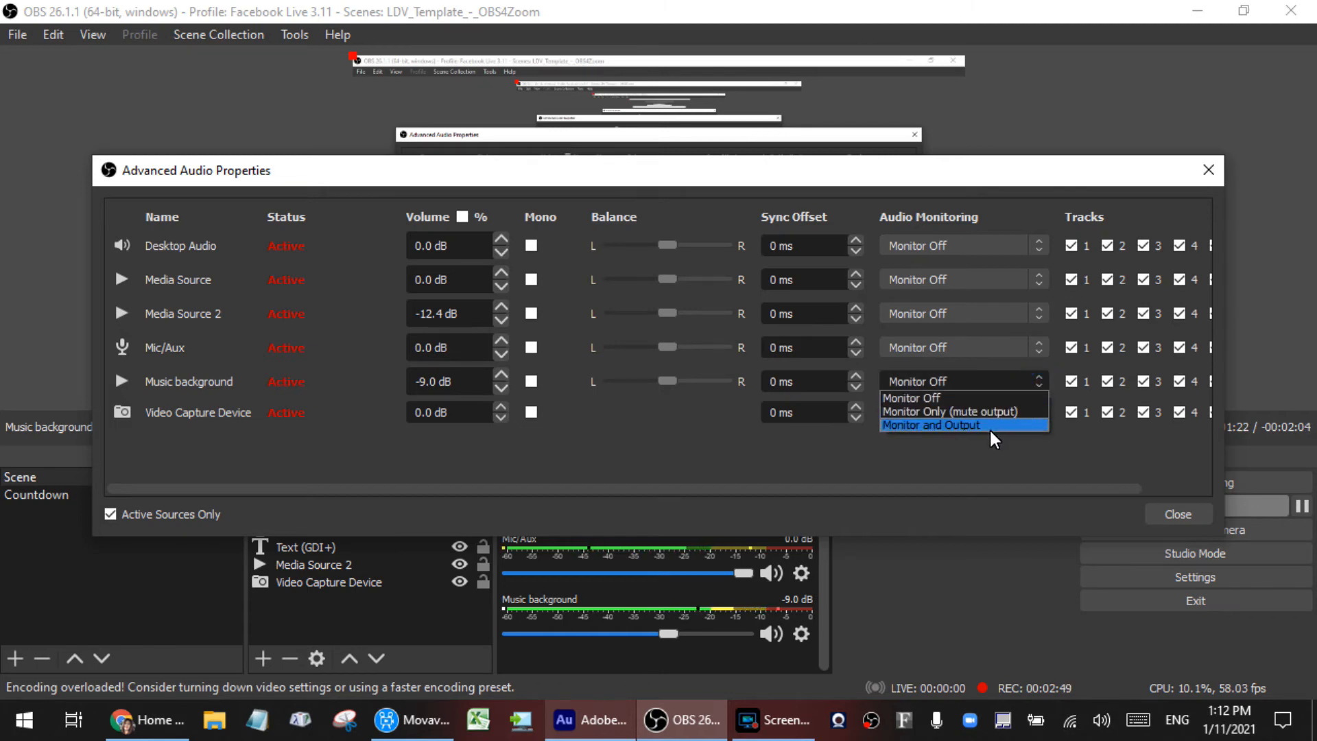
click(968, 425)
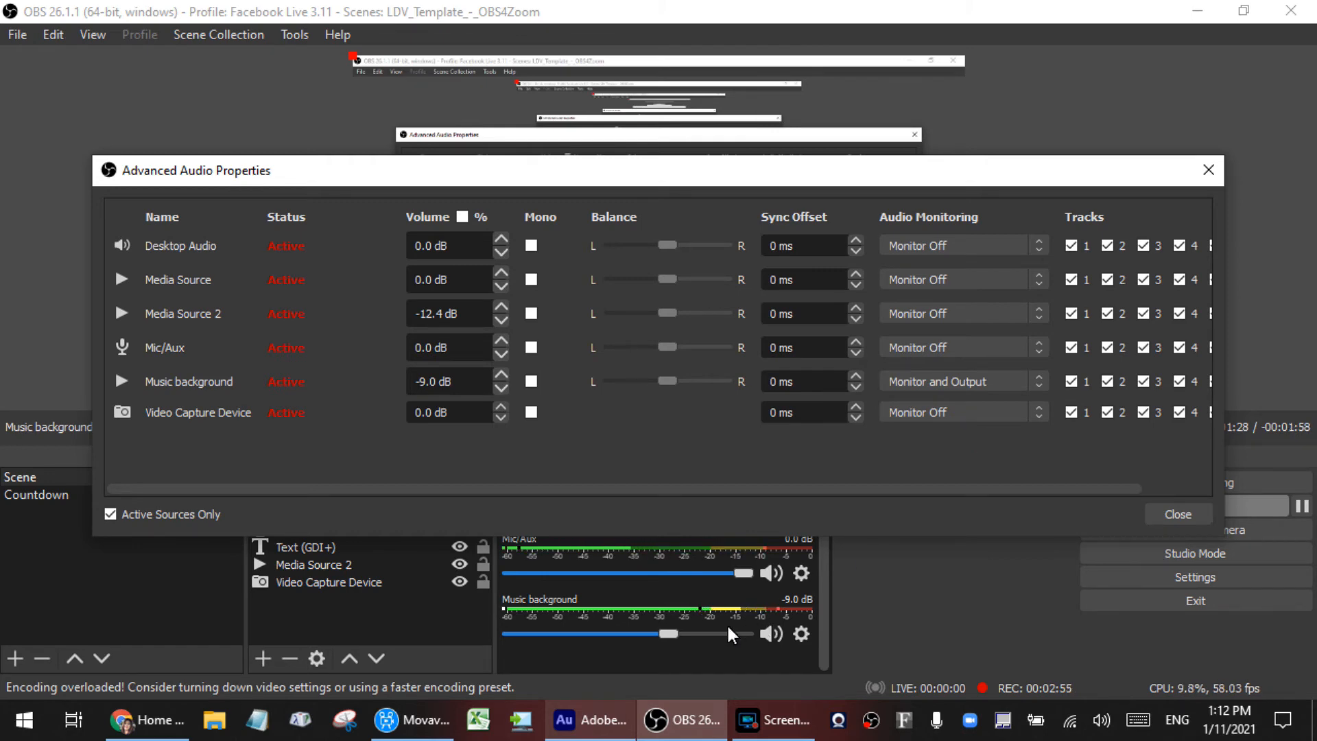
Step: Lower the Music background volume to -32.7 dB
click(671, 633)
drag(670, 634, 620, 635)
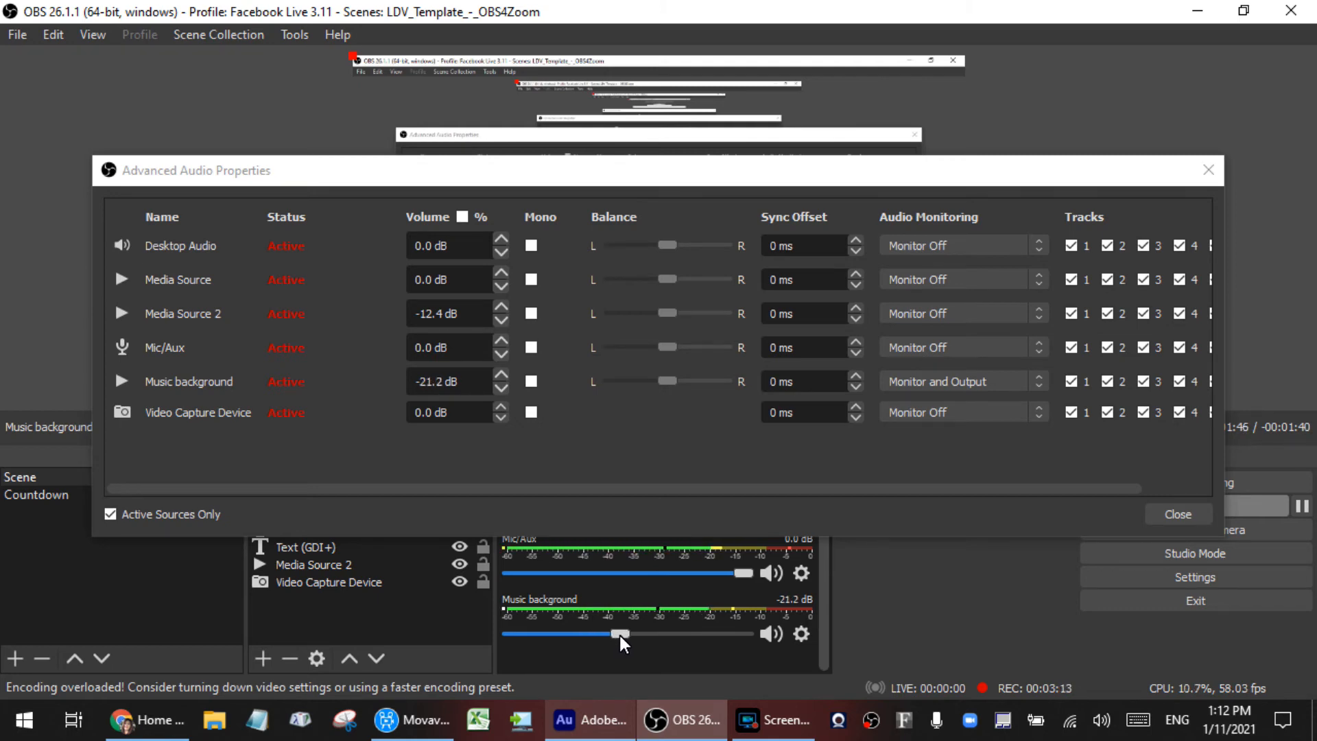
drag(619, 636, 590, 632)
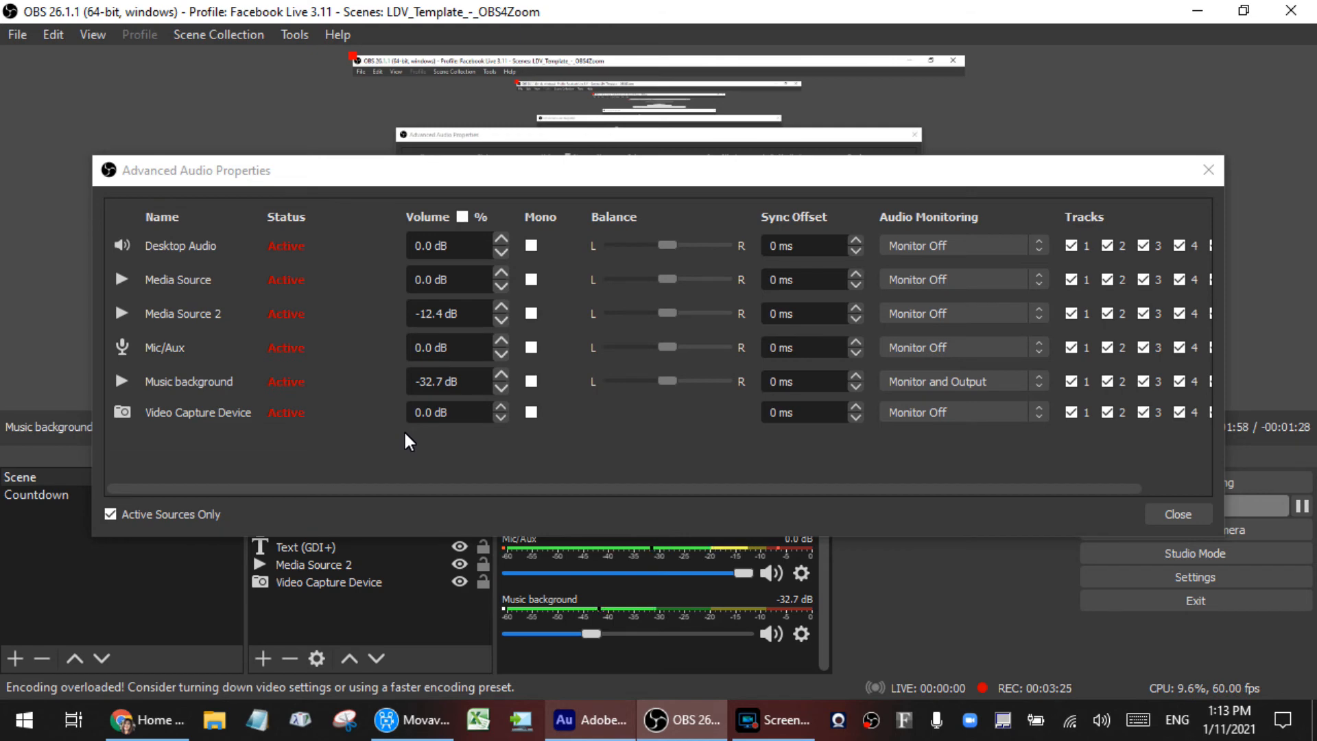
Step: Set the Music background's audio monitoring to Monitor Off and close the advanced audio properties
click(1036, 384)
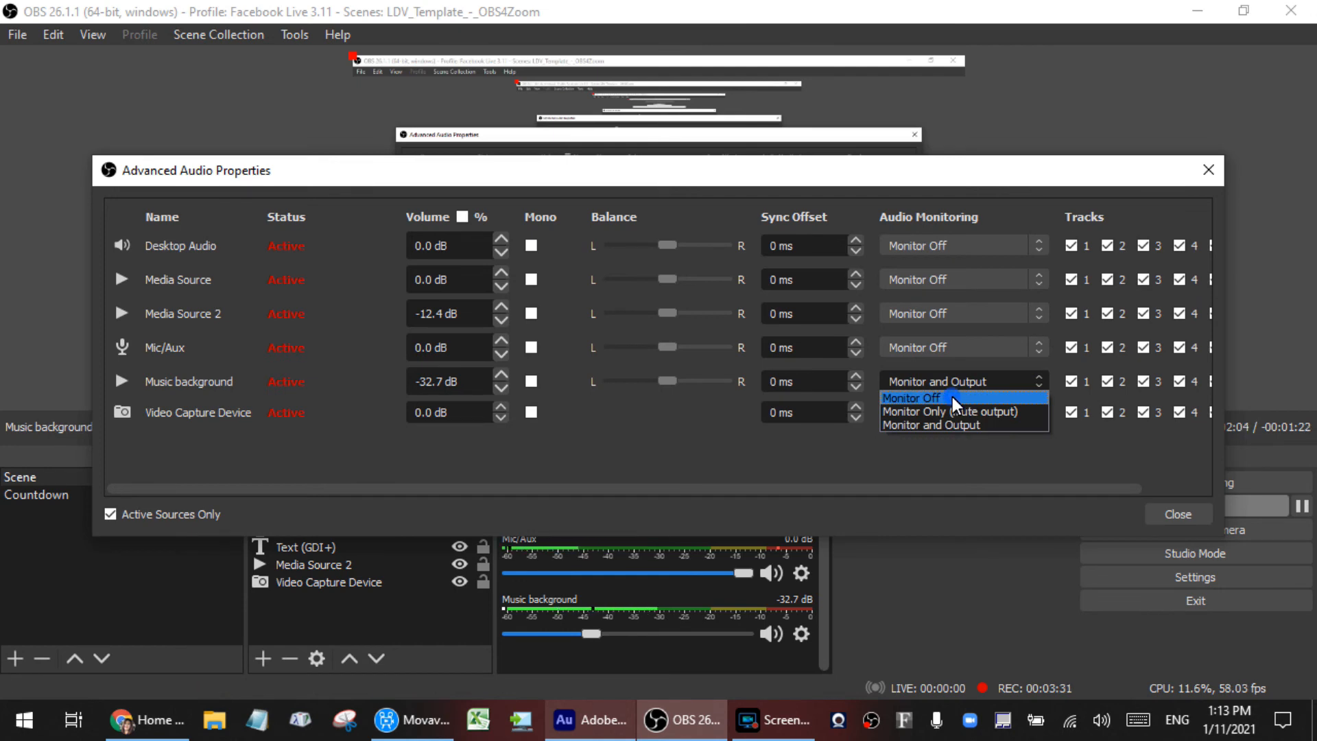
click(952, 397)
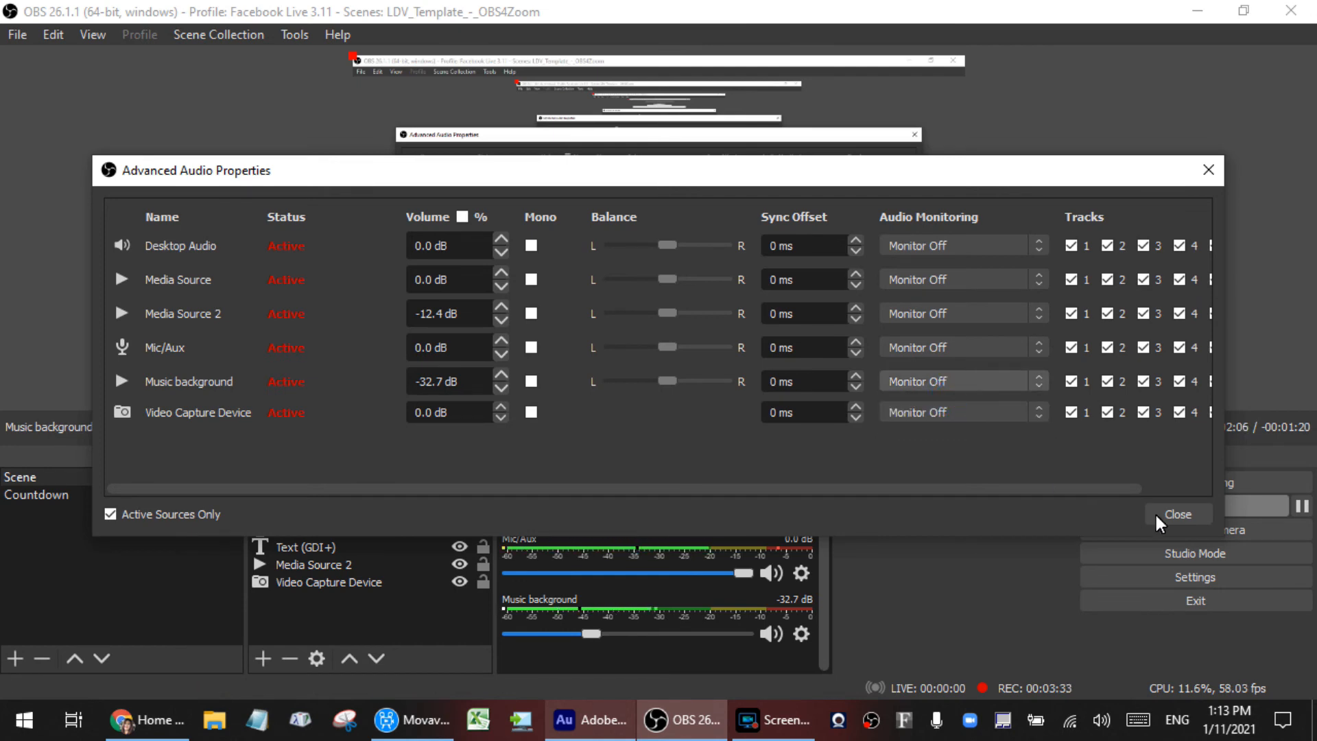
click(1175, 513)
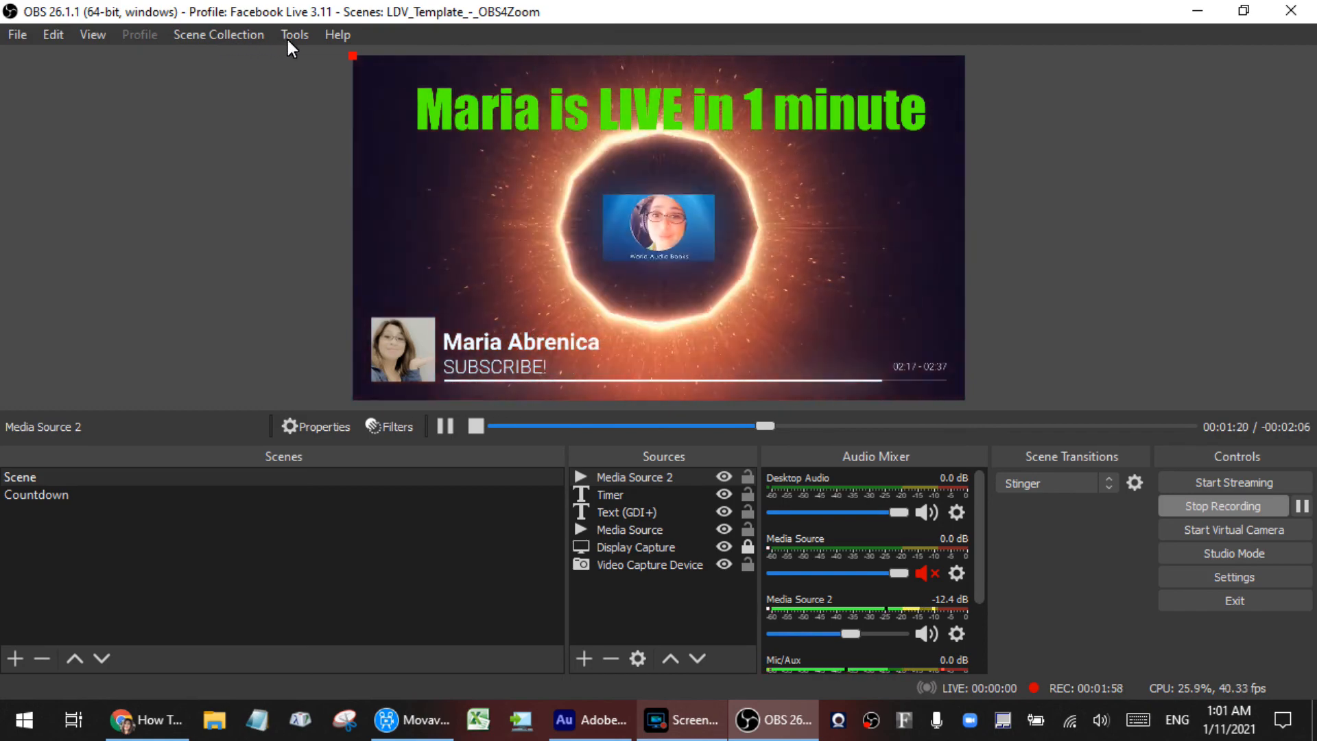
Step: Open the scene sequence settings of the Advanced Scene Switcher
click(288, 38)
click(298, 90)
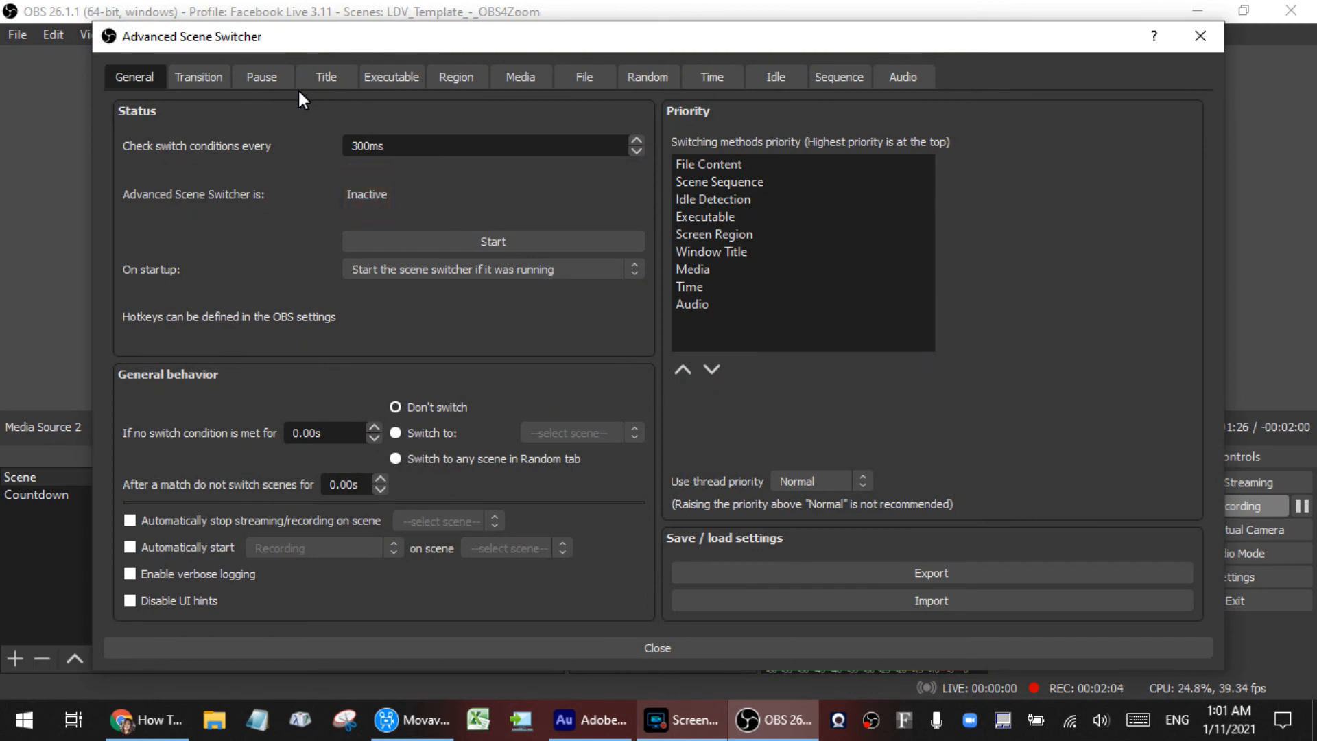
click(836, 82)
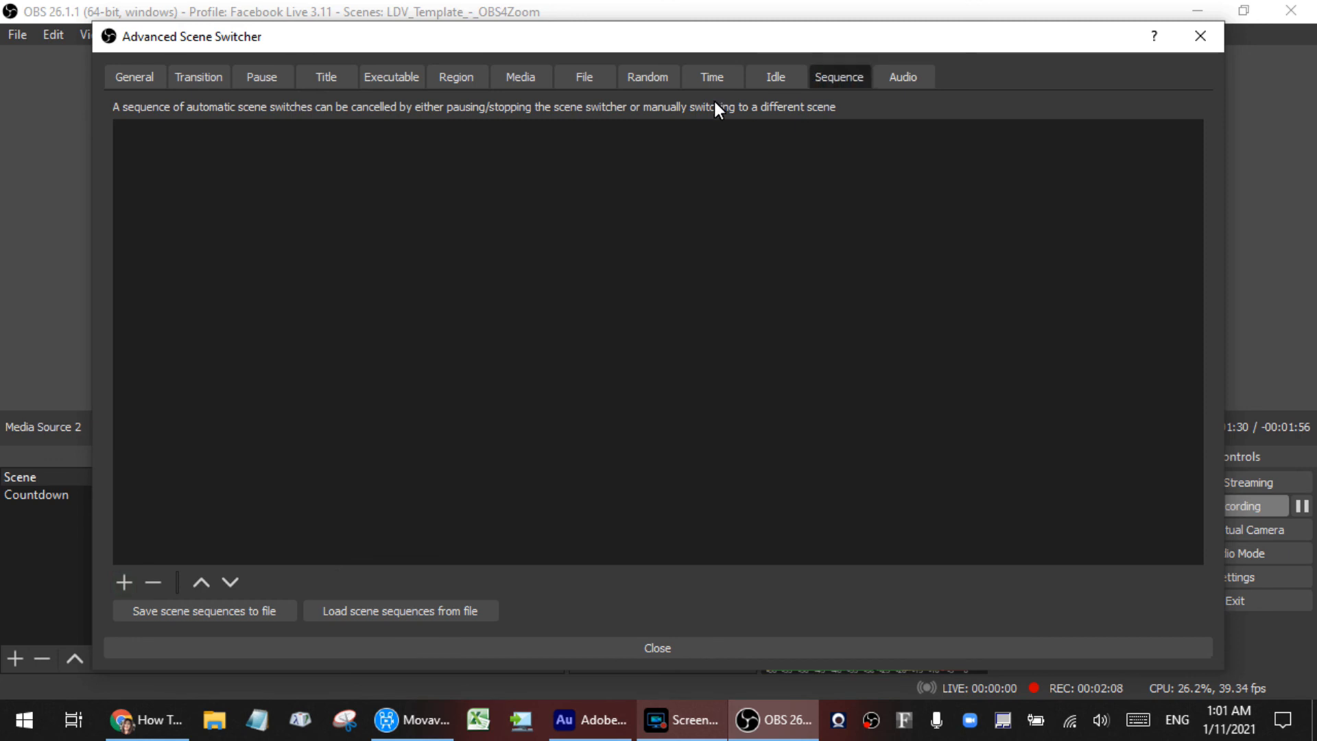